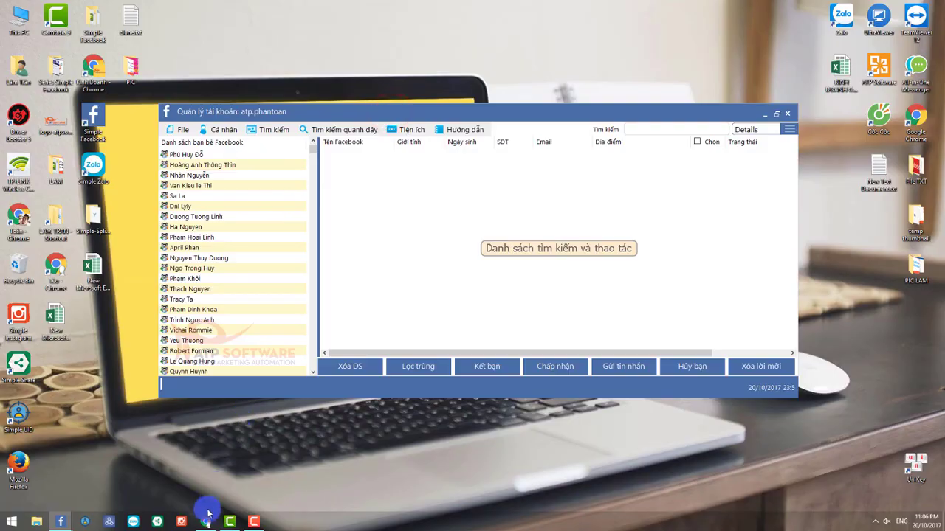
Step: Switch to Chrome and open the timeline photo post "TỆP 10.000 CEO ở HCM" to look over its comments
click(205, 522)
click(663, 121)
scroll(648, 188, down, 3)
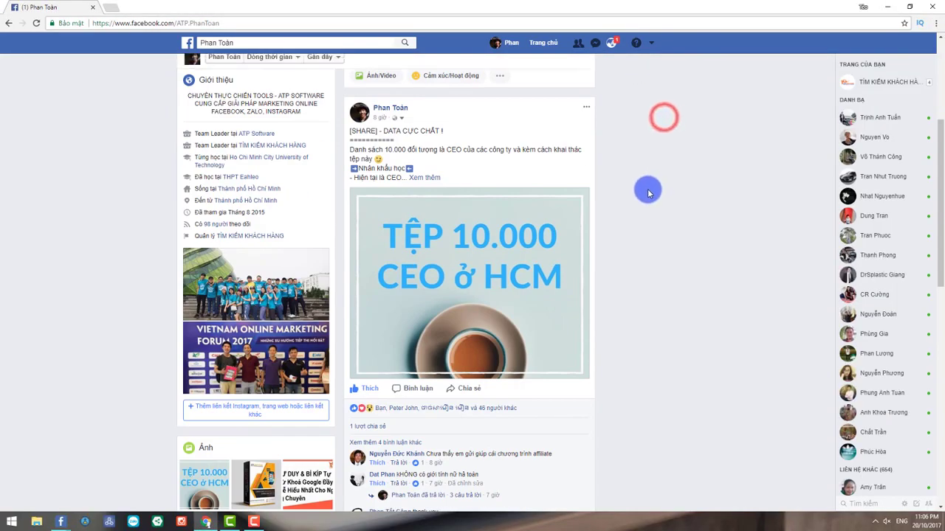
scroll(605, 275, up, 2)
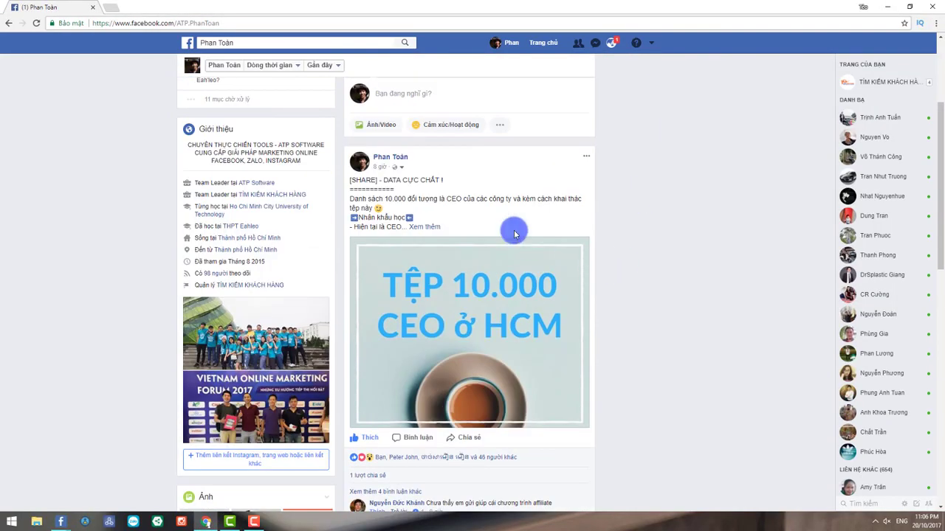
click(376, 172)
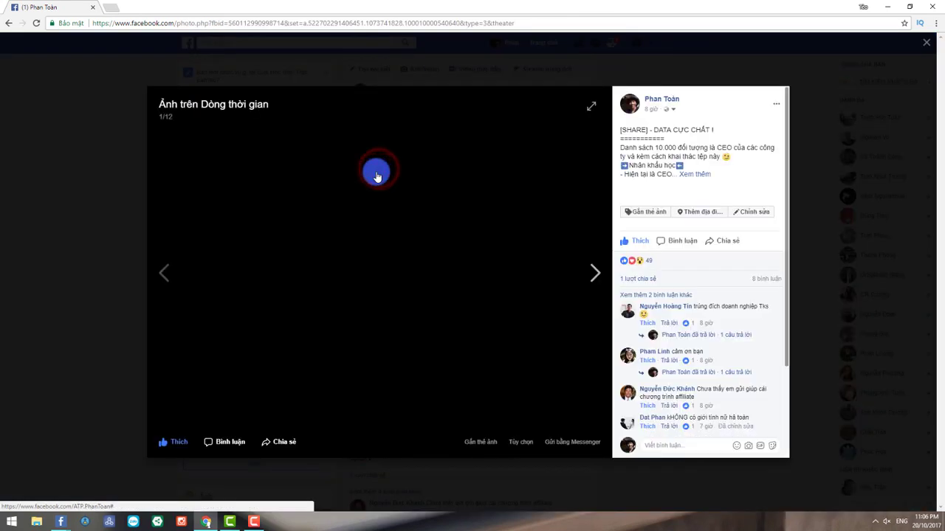
scroll(725, 273, down, 1)
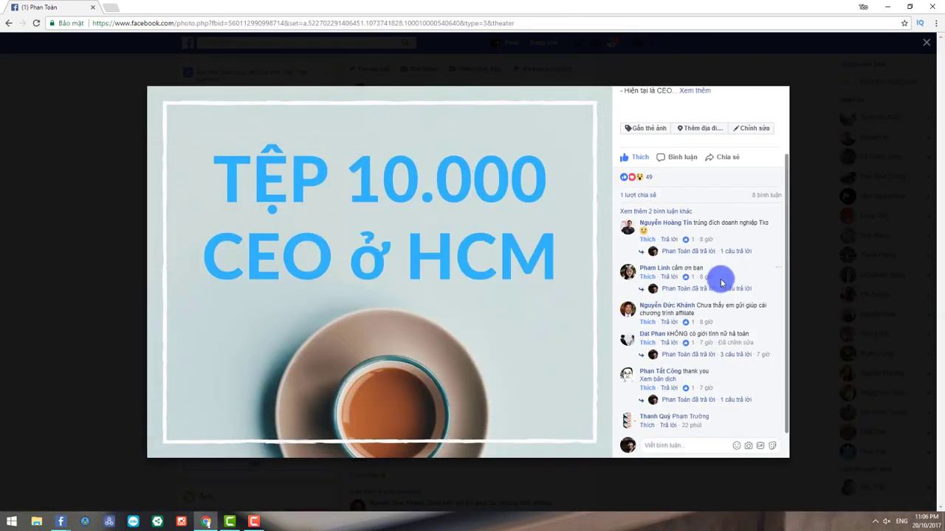
scroll(720, 278, up, 1)
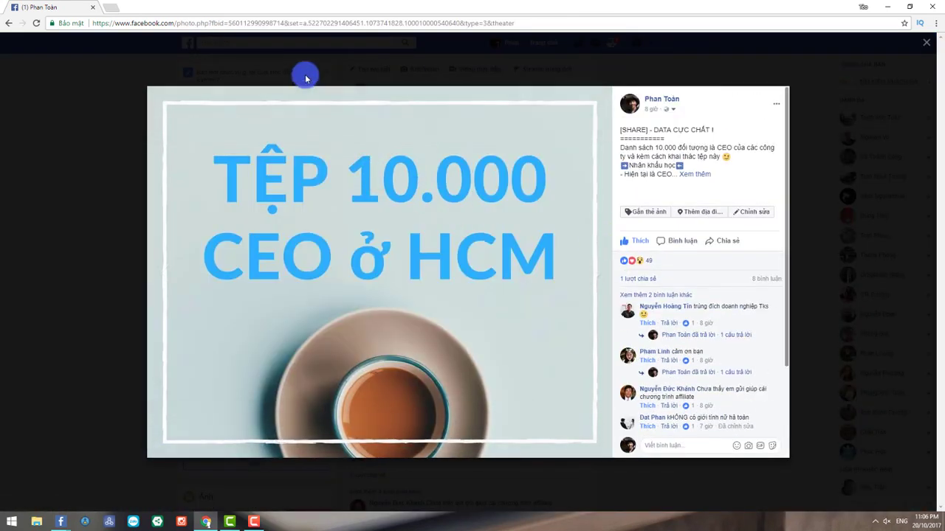
Step: Copy the post's fbid number from its web address and return to the Facebook account management window
double_click(254, 23)
key(ctrl+c)
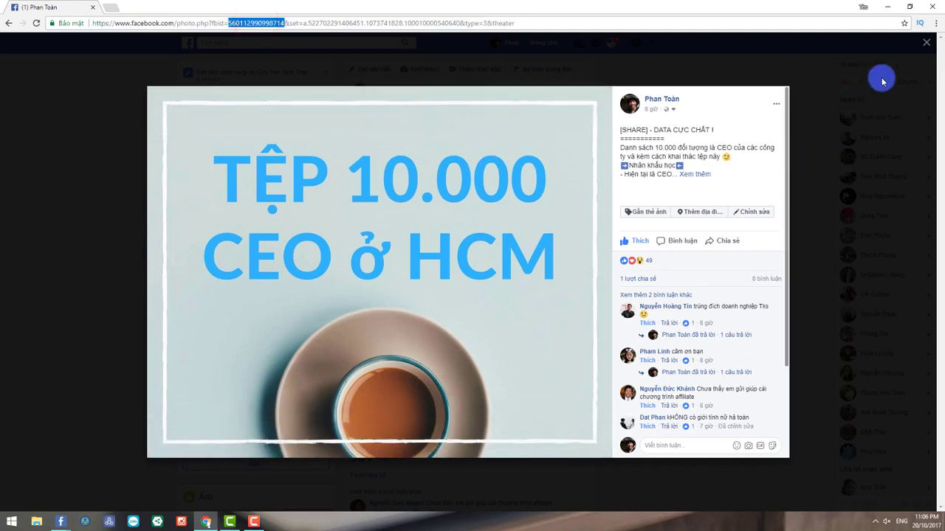
click(926, 42)
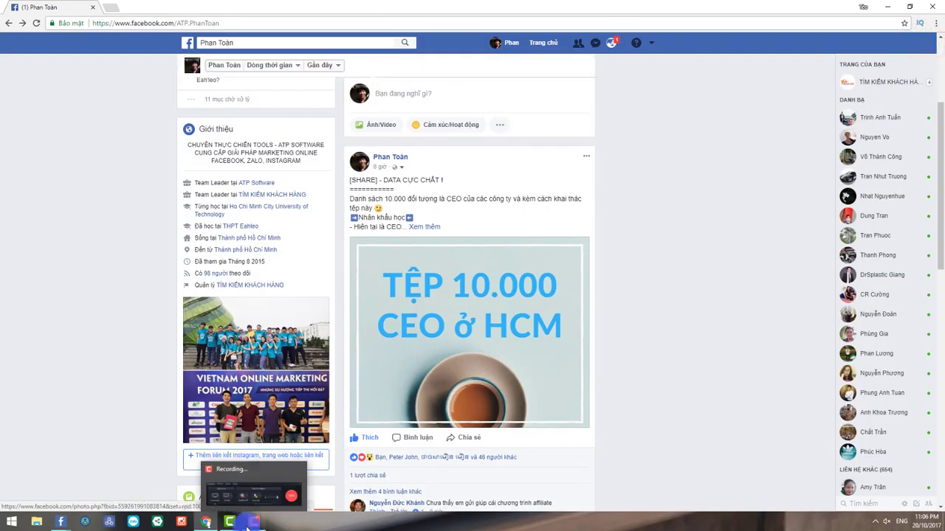
click(880, 7)
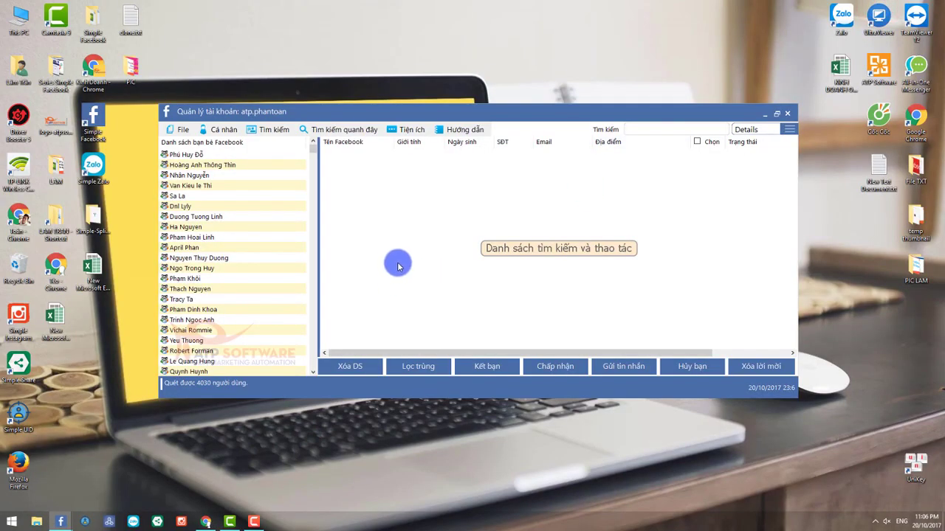
Step: Scan the list of users who liked the post, using the copied post ID
click(178, 130)
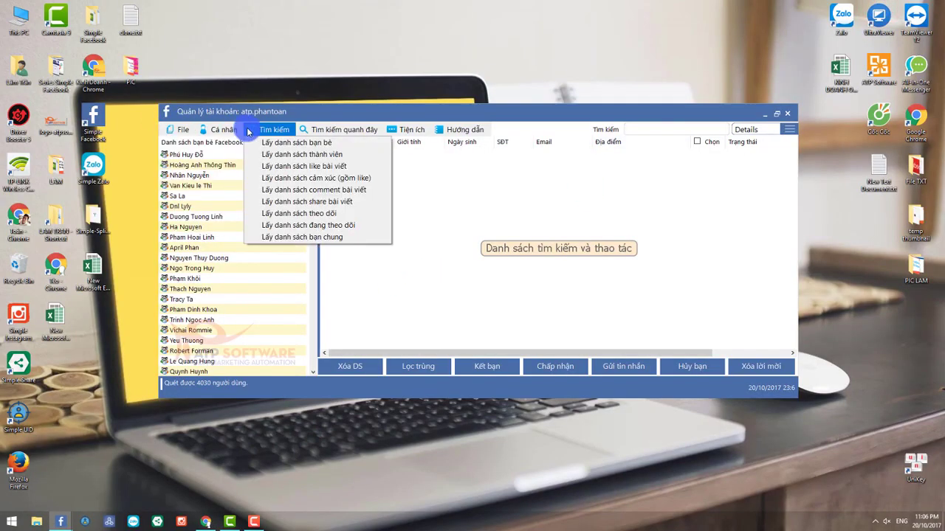
click(294, 167)
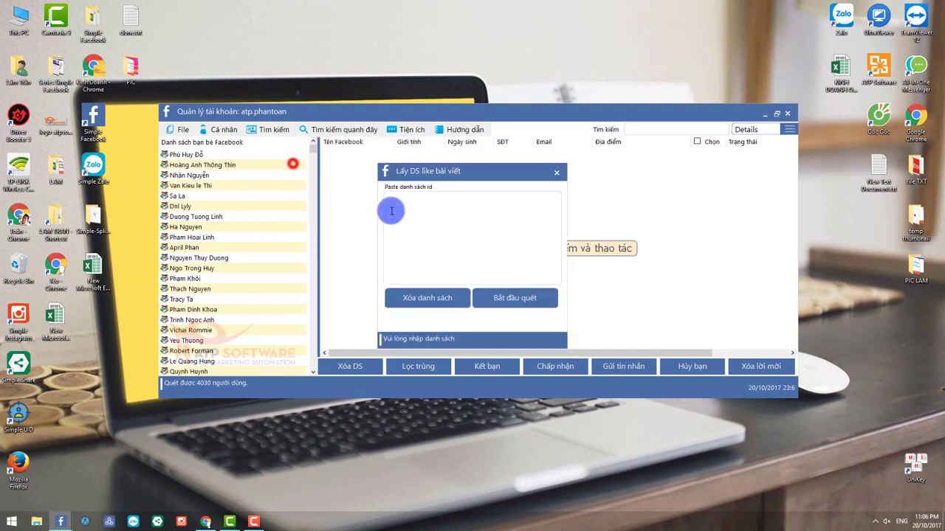
click(464, 237)
key(ctrl+v)
click(496, 295)
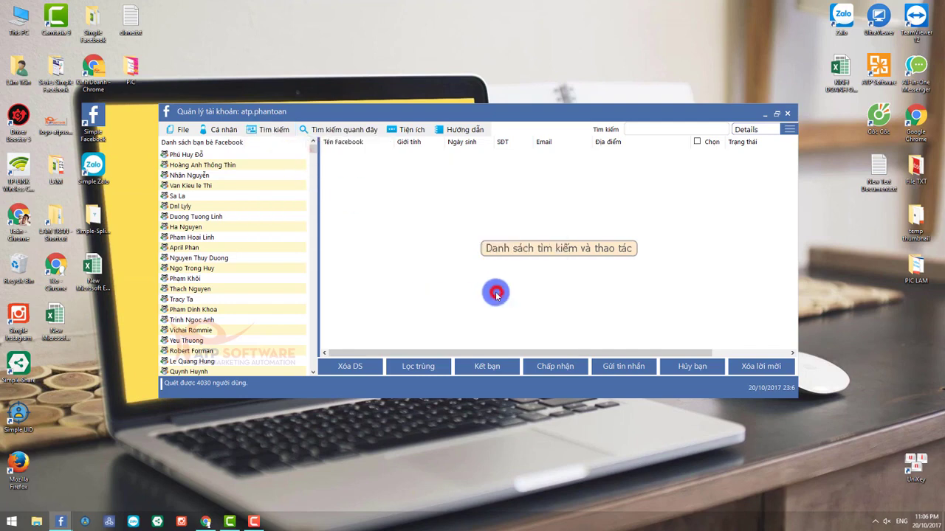
Step: Scan the list of users who commented on the post, using the same post ID
click(273, 131)
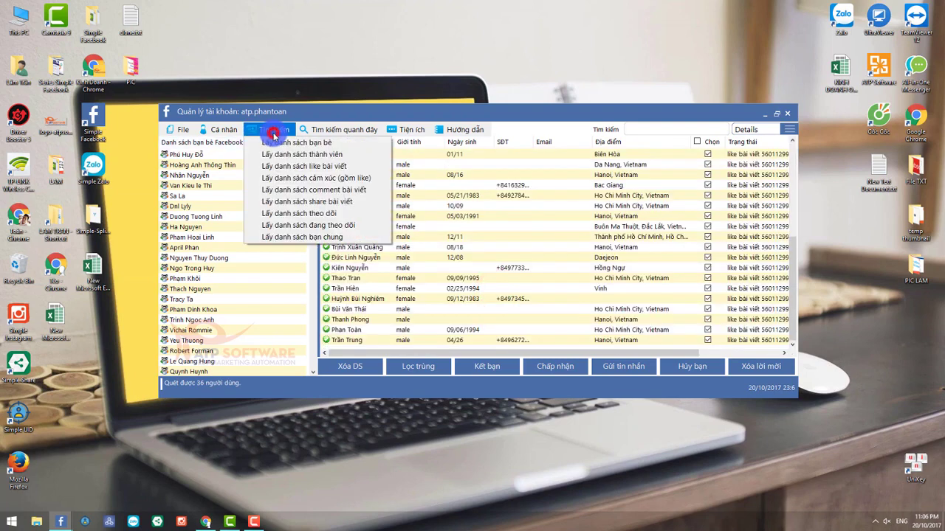
click(314, 190)
click(449, 235)
key(ctrl+v)
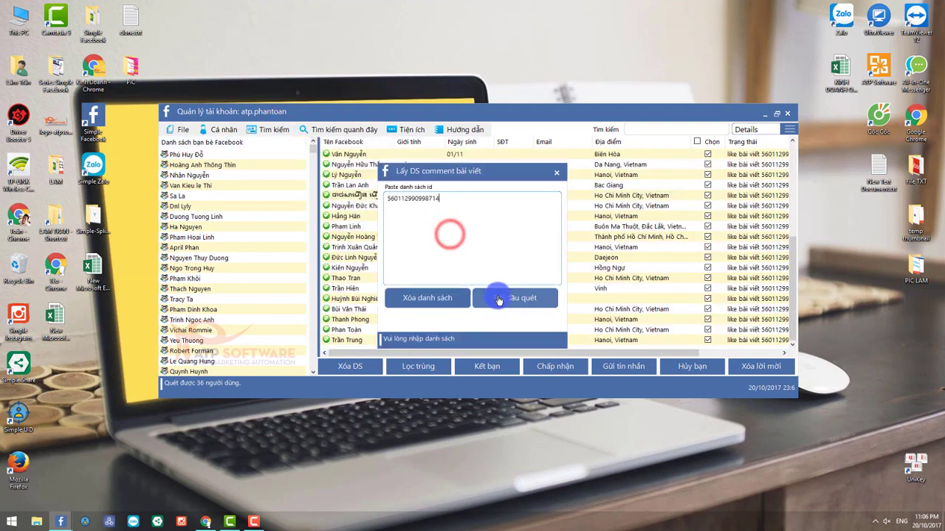
click(497, 298)
Step: Scan the list of users who shared the post, using the same post ID
click(273, 130)
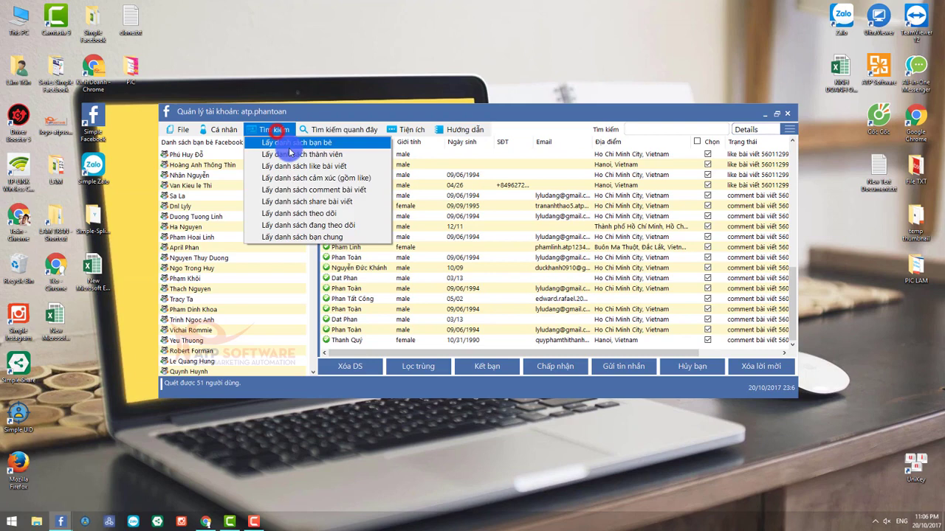
click(320, 204)
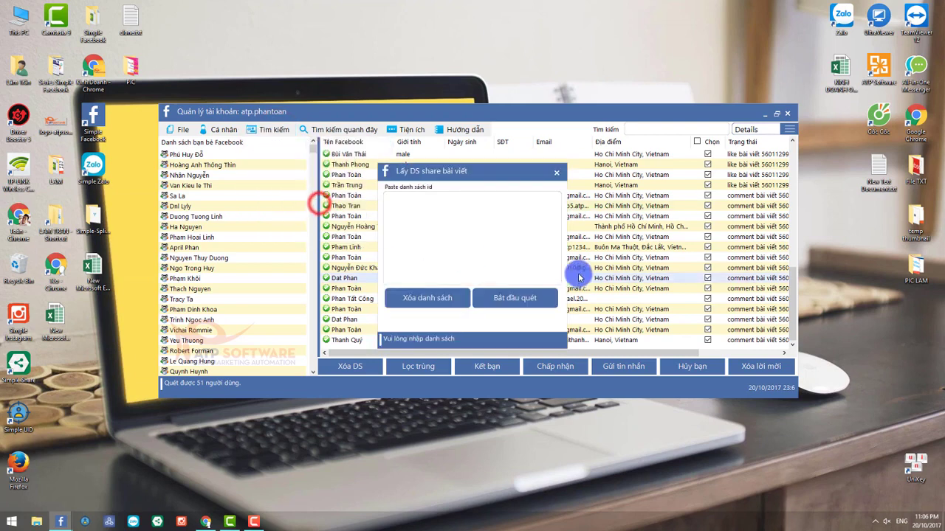
click(401, 214)
key(ctrl+v)
click(495, 291)
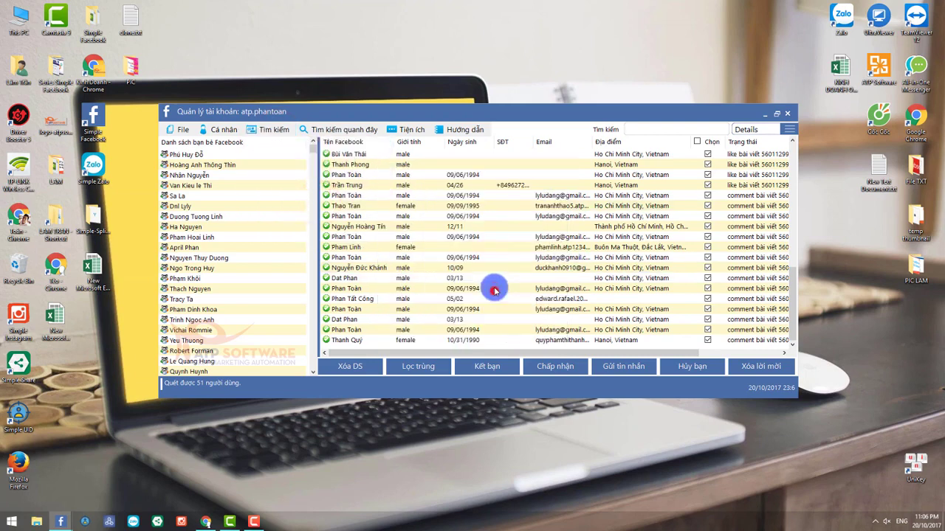
Step: Maximize the account management window and review the collected users' details
double_click(517, 112)
click(492, 246)
scroll(493, 247, up, 5)
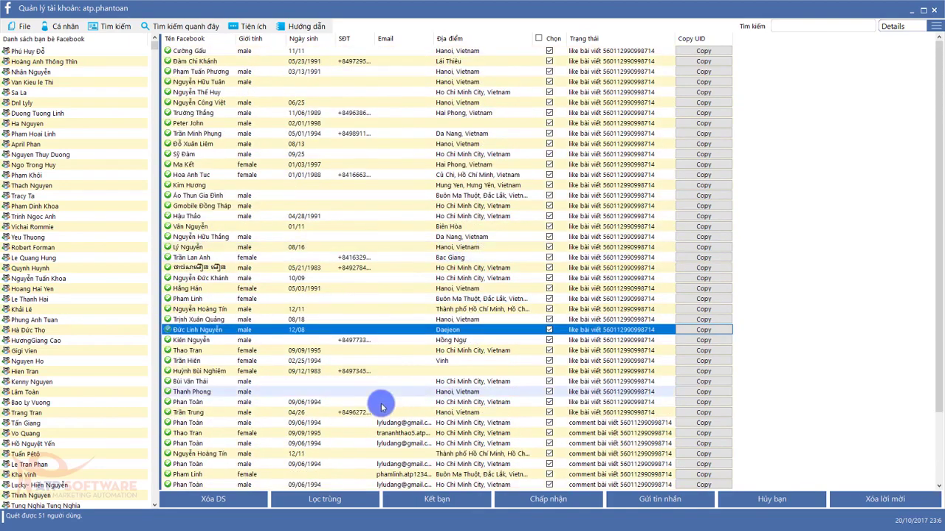
click(423, 237)
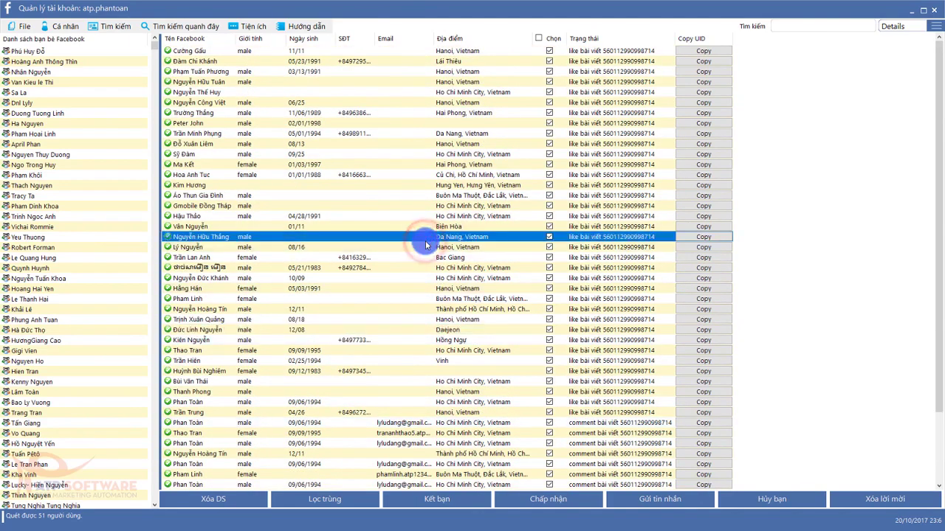
scroll(375, 316, down, 3)
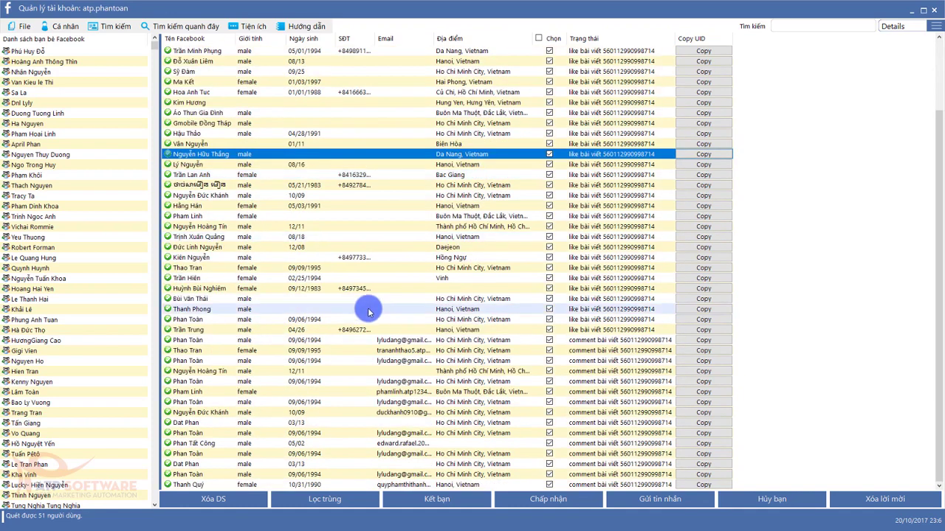
Step: Filter the duplicate users out of the collected list and look over the remaining rows
click(322, 501)
click(349, 352)
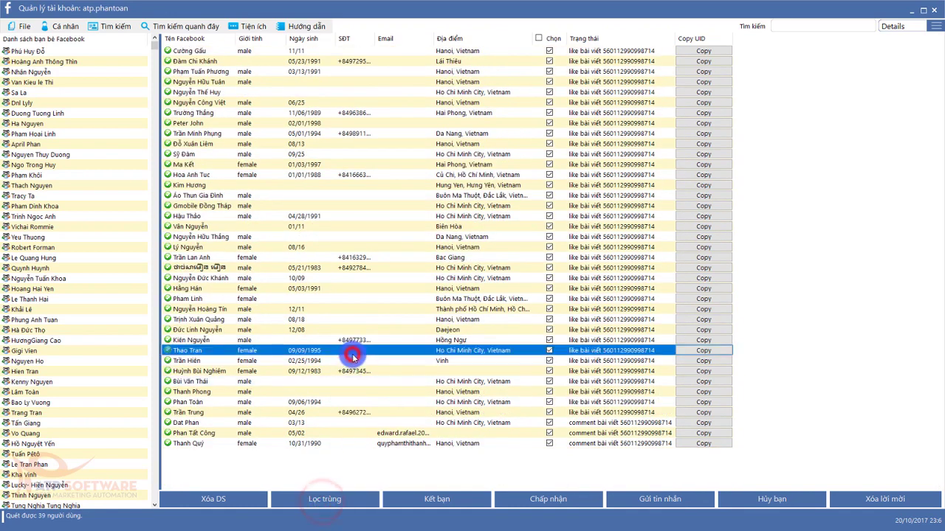
click(384, 236)
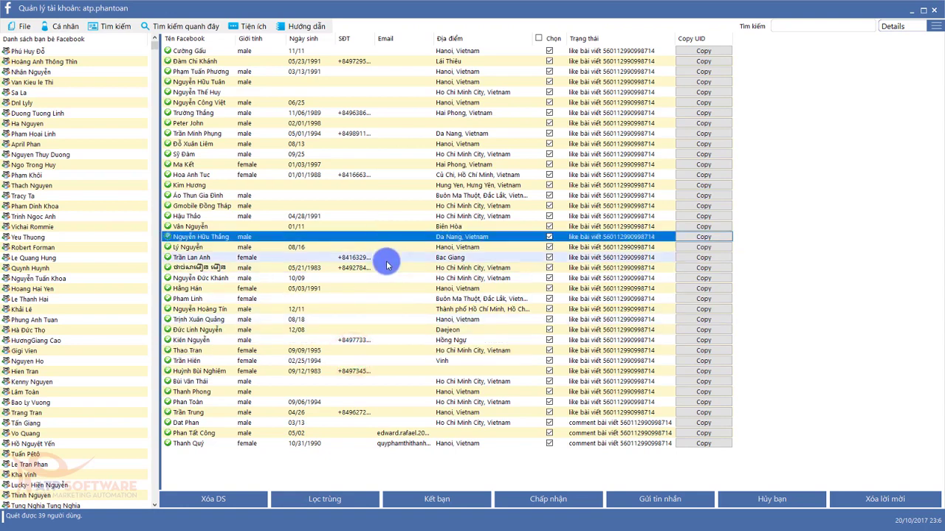
click(411, 205)
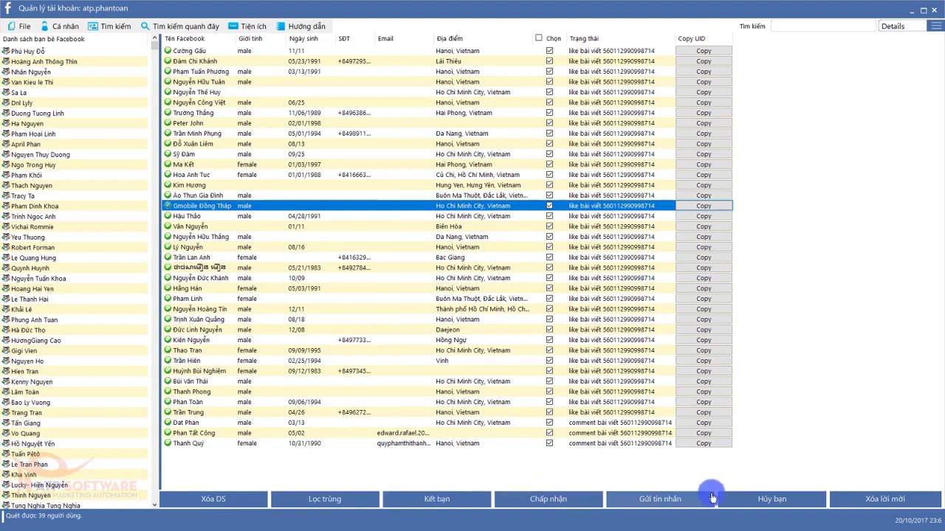
Step: Examine the recipient UID list in the send-message dialog and close the dialog
click(668, 500)
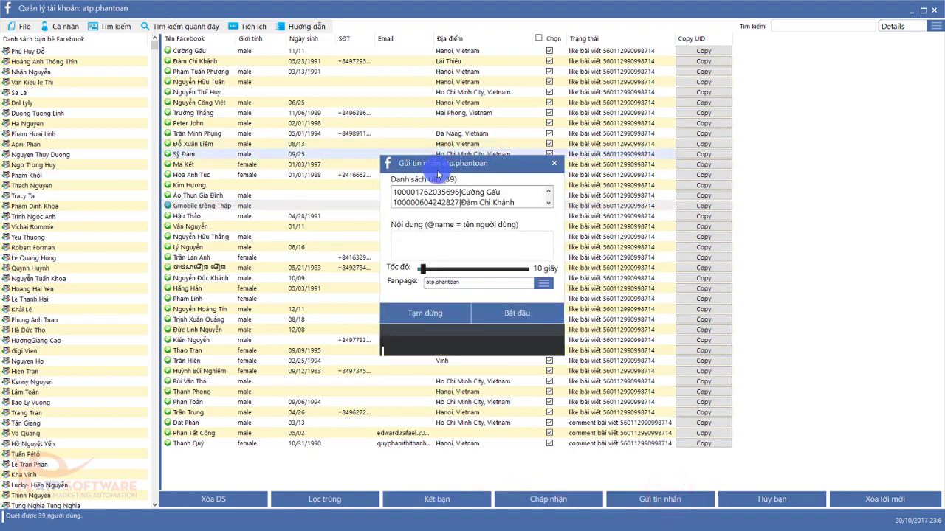
drag(532, 161, 520, 152)
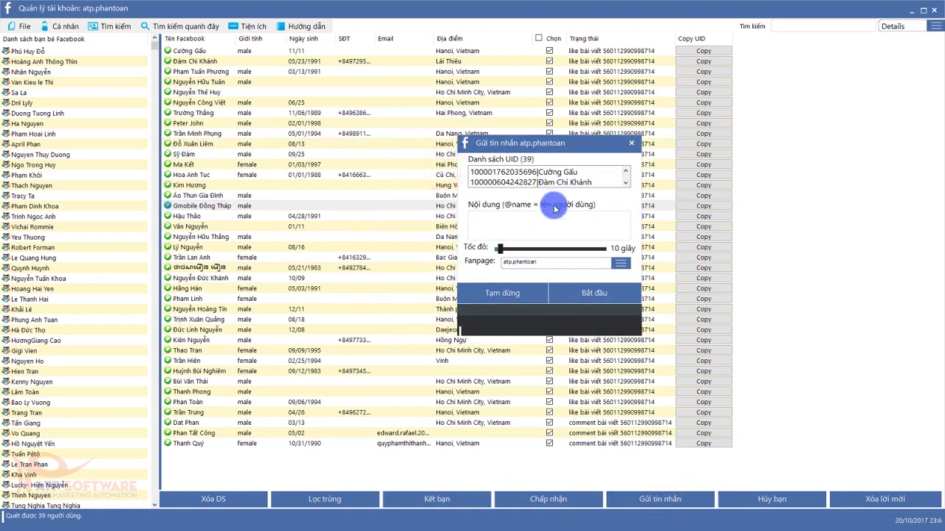
click(552, 216)
double_click(625, 182)
double_click(626, 182)
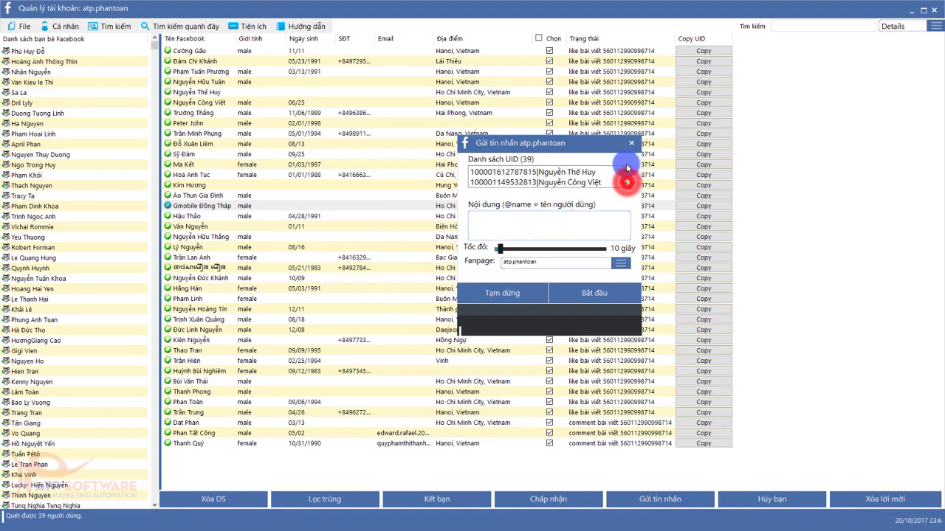
click(629, 147)
Step: Exclude the first two users of the list from the selection
click(428, 92)
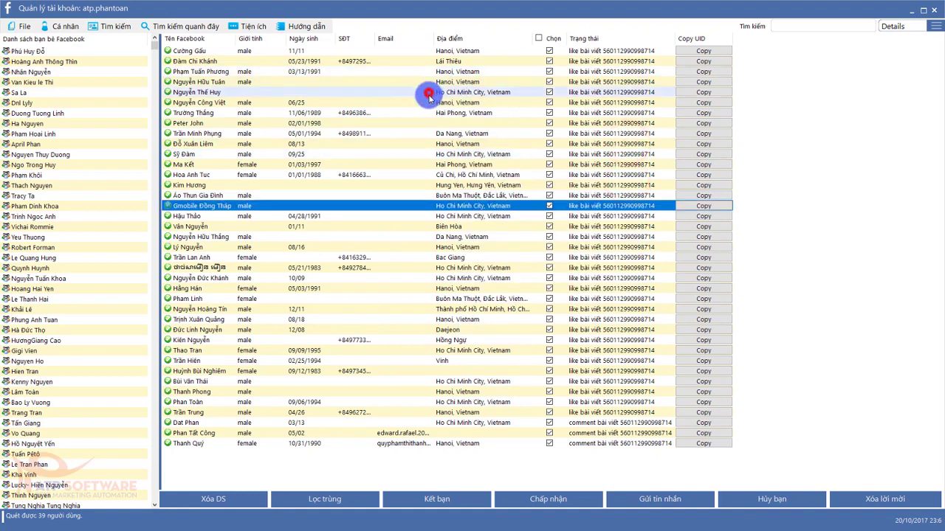
click(549, 51)
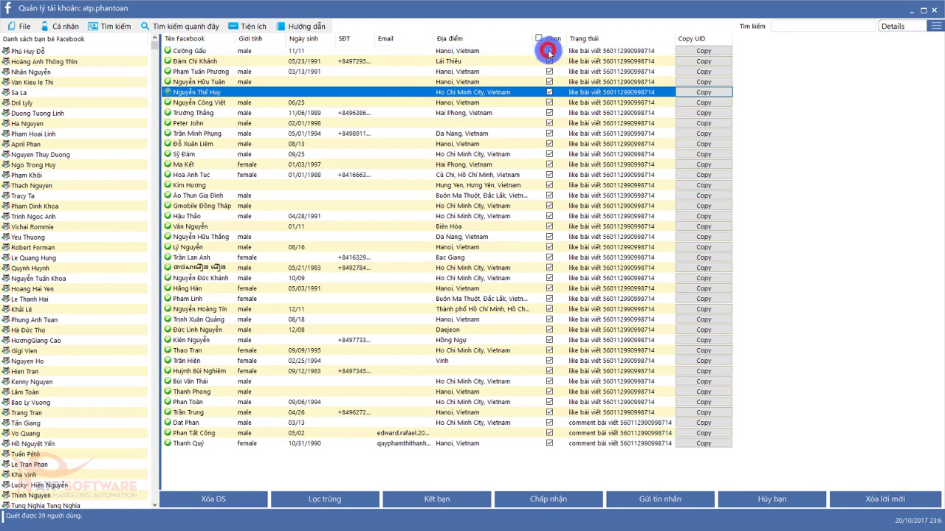
click(549, 64)
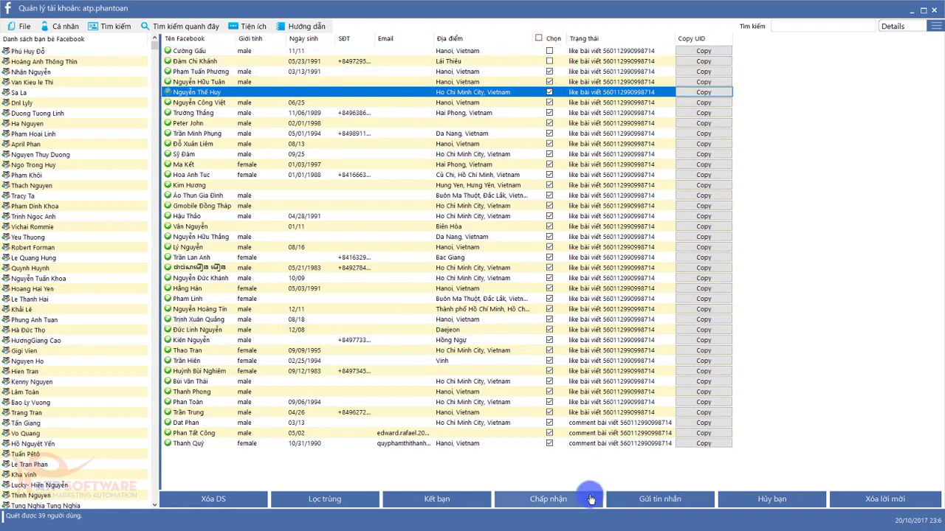
Step: Open the send-message dialog for the users still selected and check its recipient list
click(638, 501)
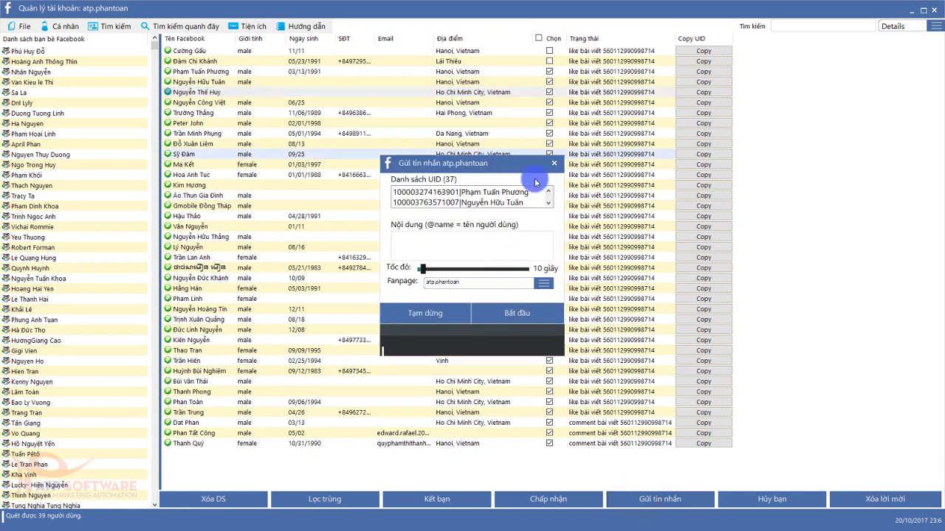
click(548, 202)
click(548, 202)
click(548, 202)
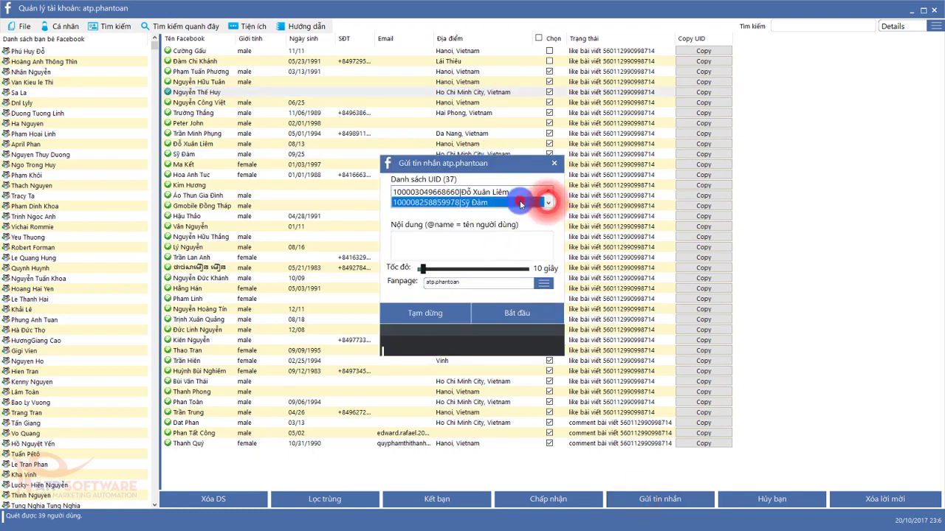
click(519, 201)
click(432, 240)
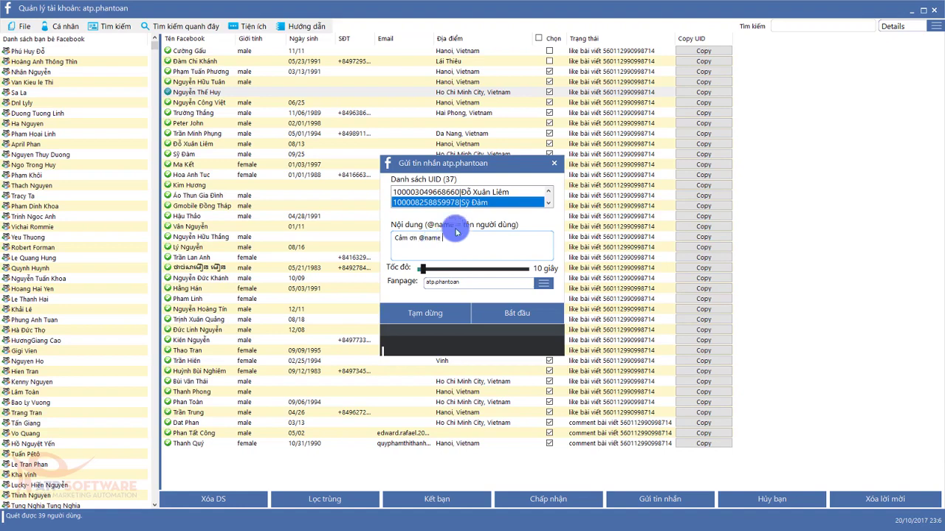
click(497, 193)
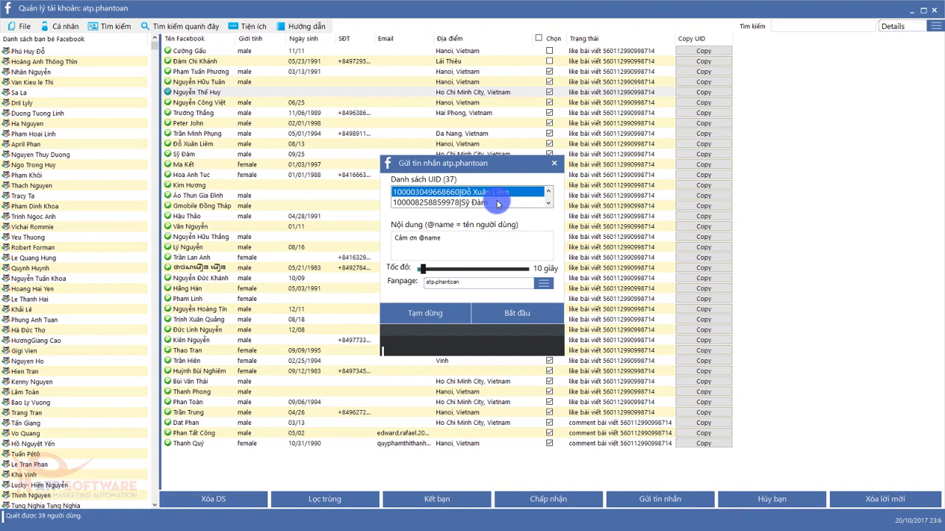
click(451, 246)
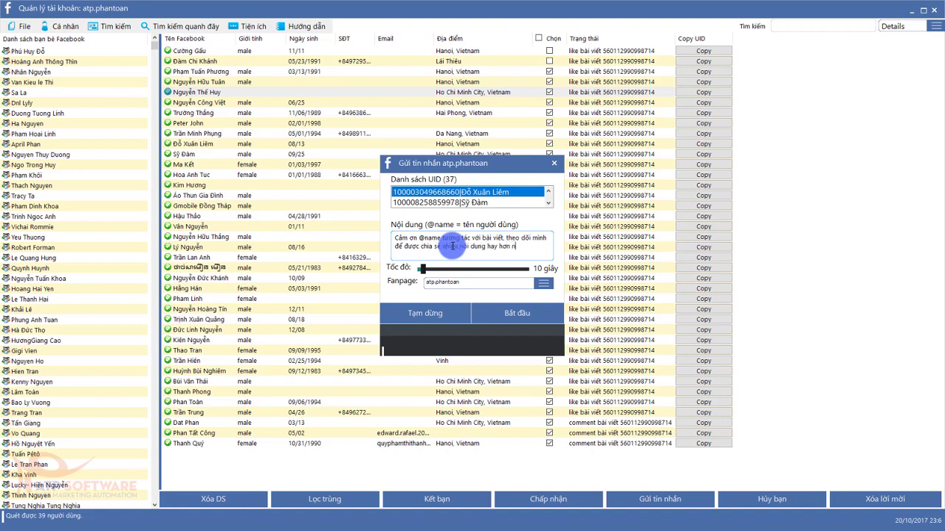
key(Return)
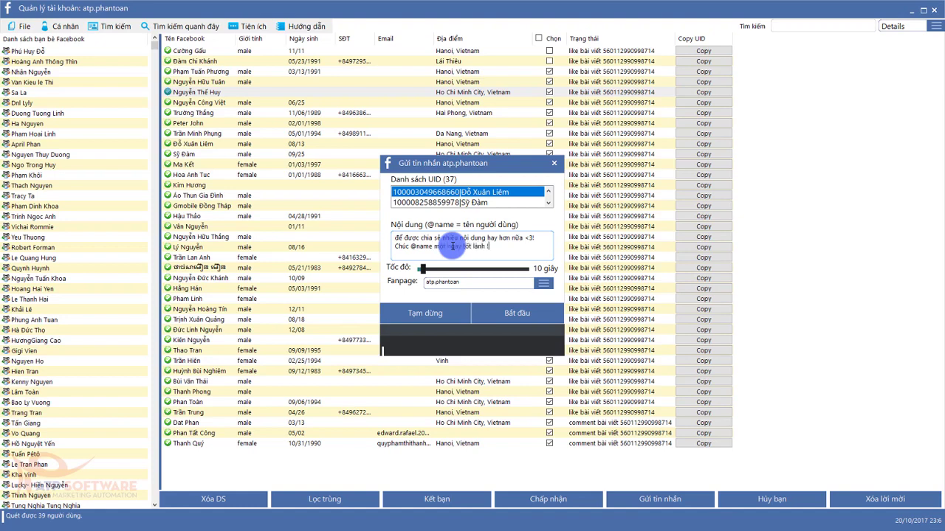
scroll(452, 246, up, 1)
scroll(453, 246, down, 1)
click(516, 313)
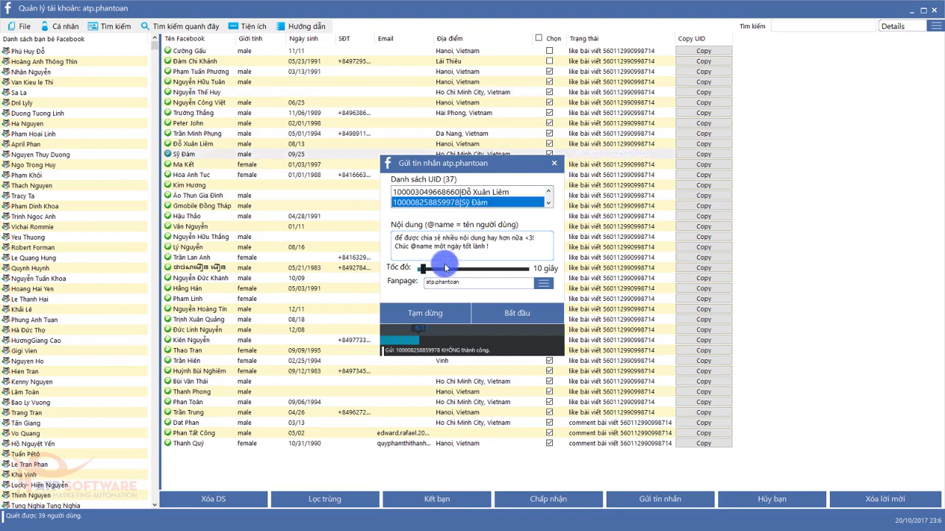
Step: Review the message text while the bulk sending runs, and close the send-message dialog
click(499, 246)
scroll(499, 245, up, 1)
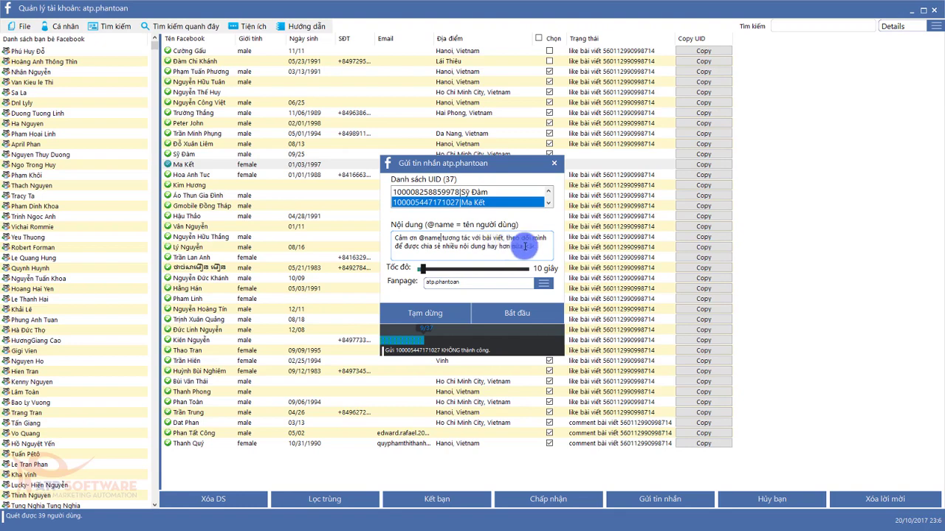
scroll(524, 247, down, 1)
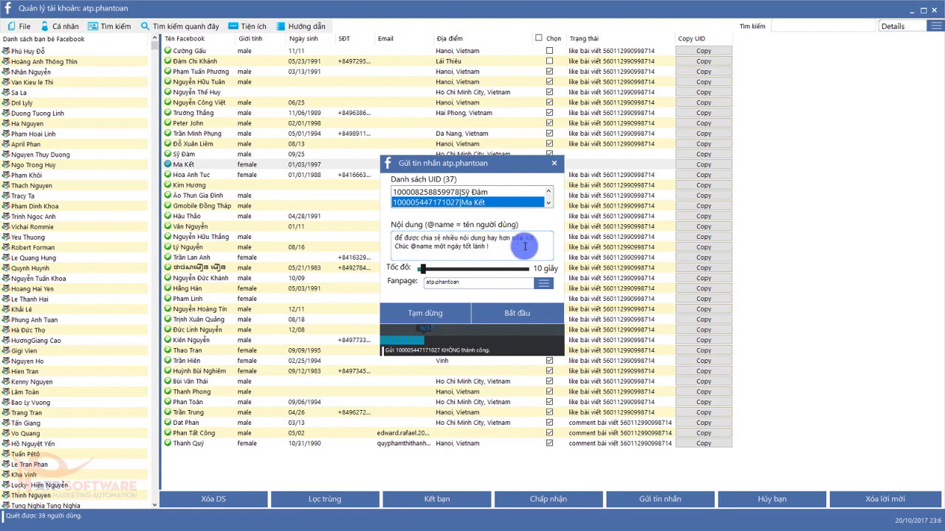
drag(423, 163, 285, 161)
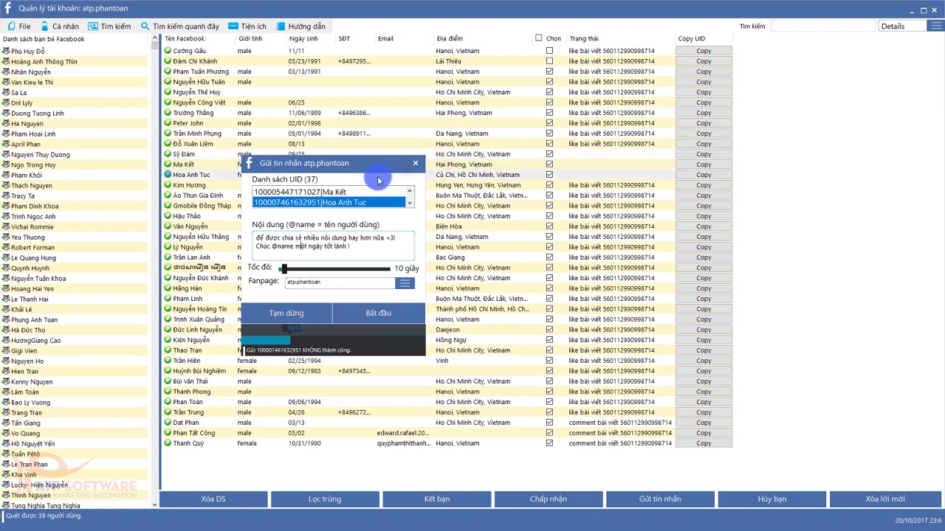
drag(378, 164, 515, 154)
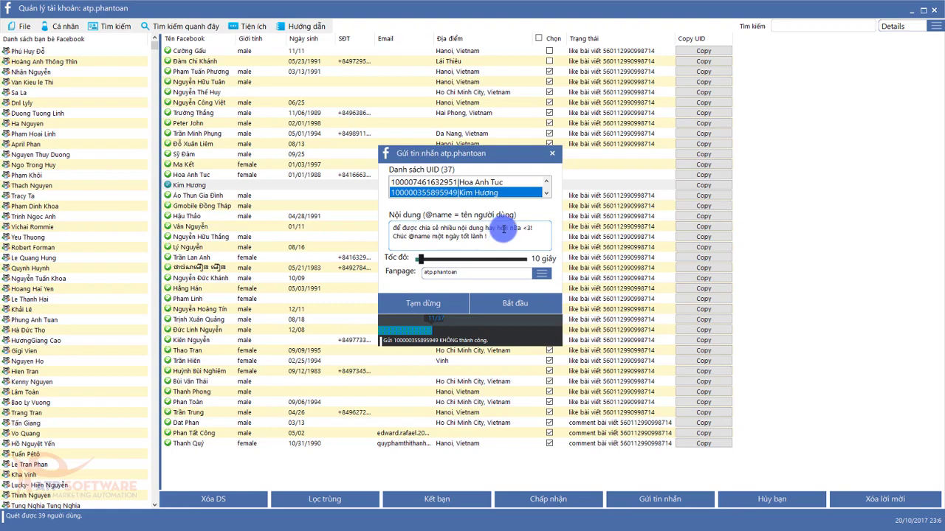
click(552, 152)
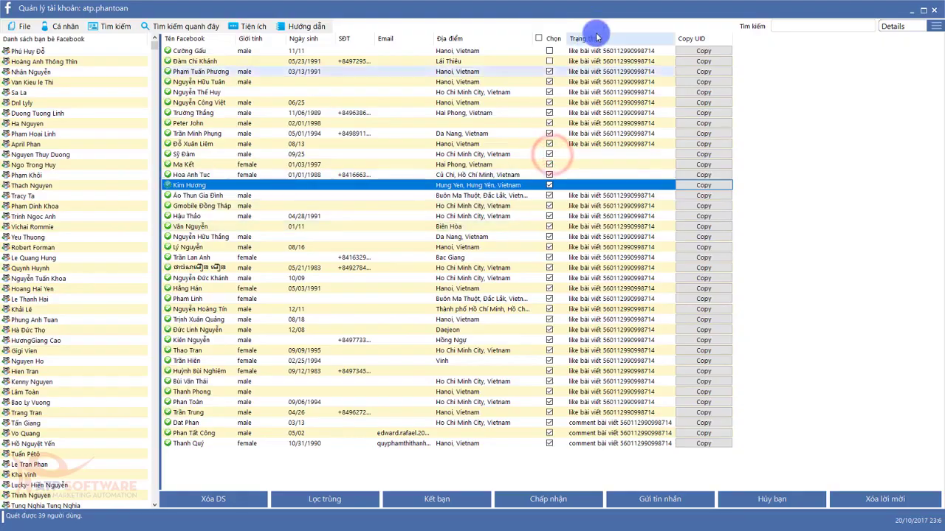
Step: Clear all scanned users from the working list and restore the account window to its smaller size
double_click(597, 7)
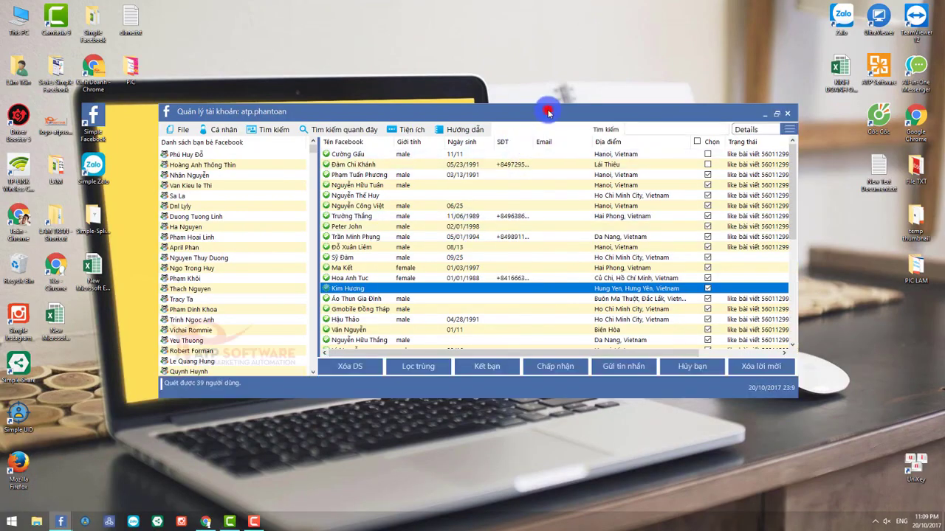
double_click(548, 112)
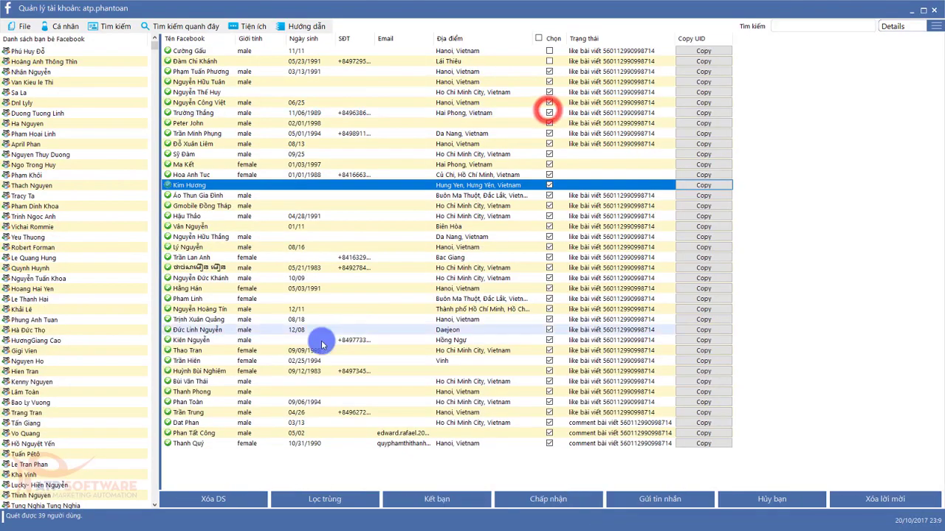
click(238, 499)
double_click(495, 15)
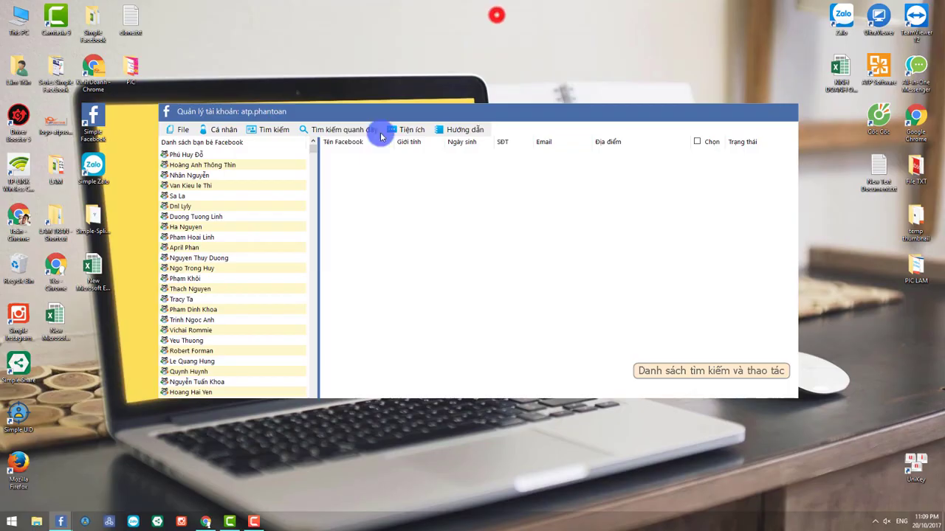
right_click(176, 211)
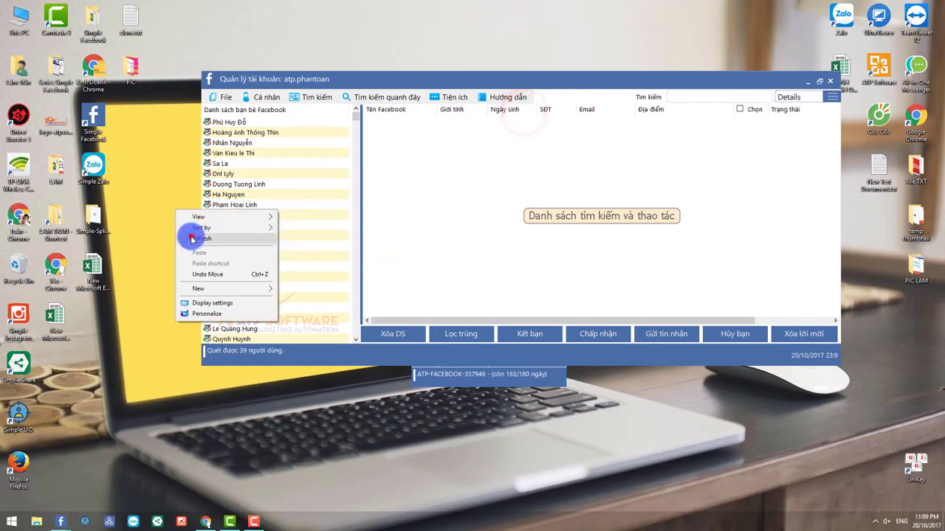
click(193, 239)
click(420, 199)
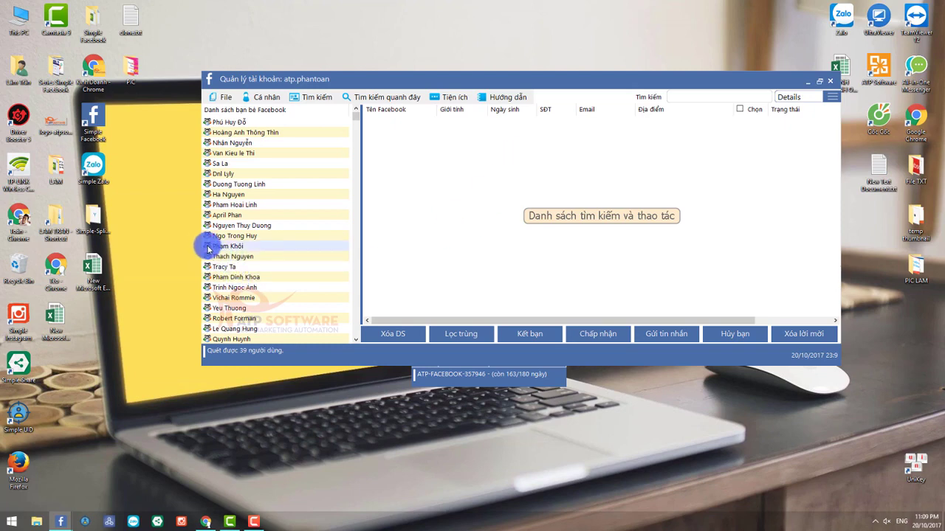
Step: Scan the friends of three consecutive people in the Facebook friend list and view the collected users in the maximised window
click(266, 143)
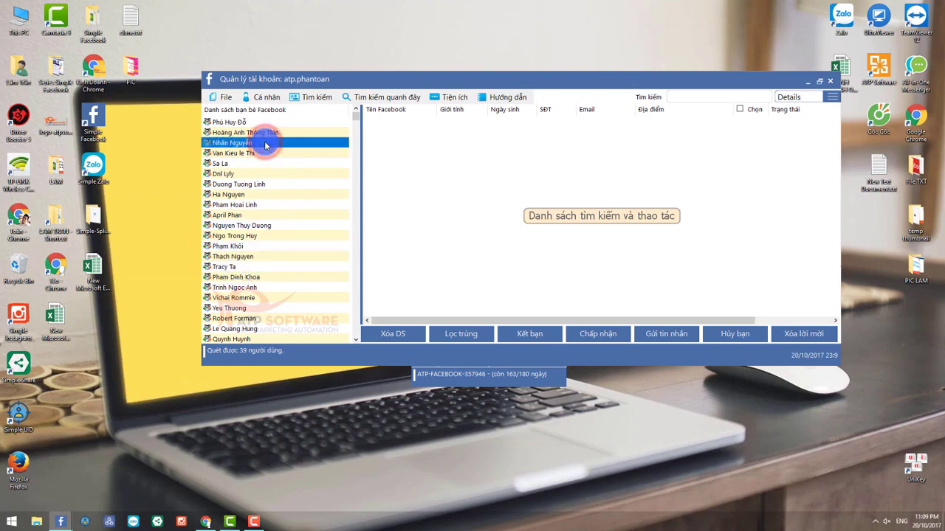
scroll(273, 242, down, 7)
click(268, 248)
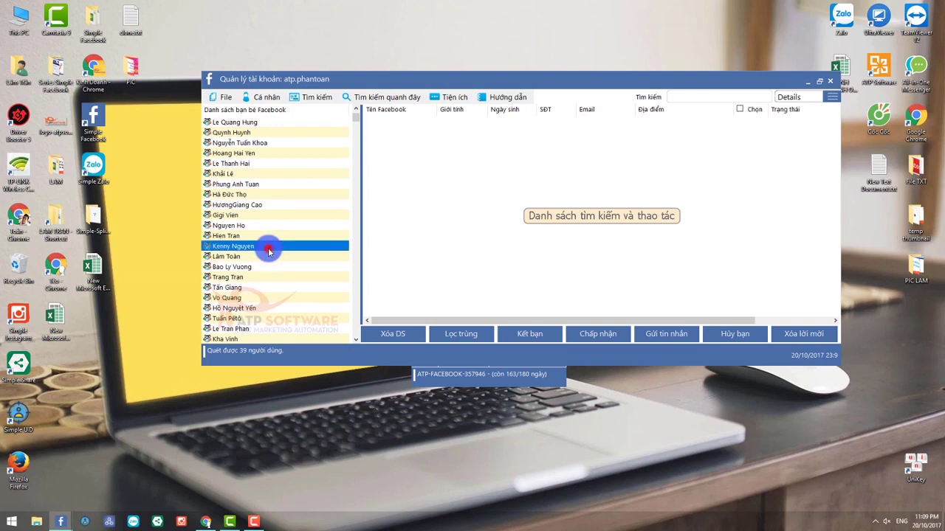
right_click(266, 257)
click(448, 241)
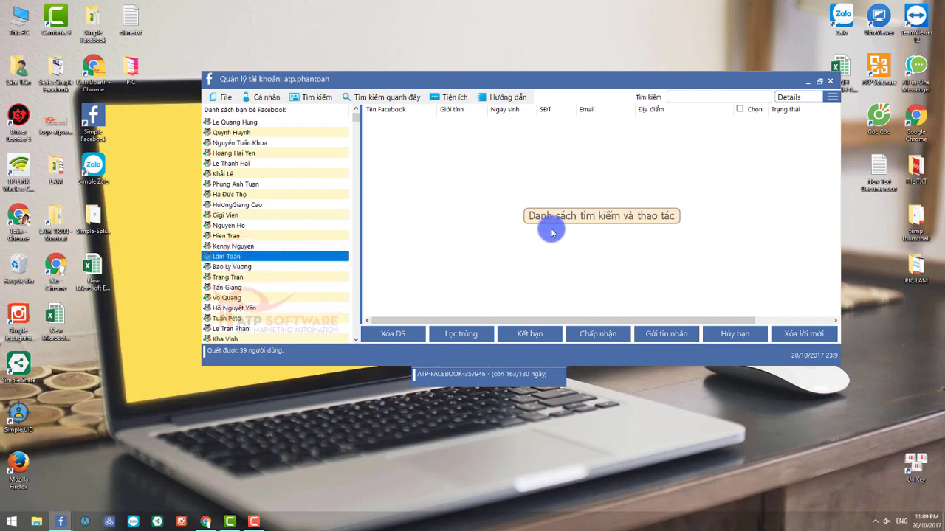
right_click(235, 267)
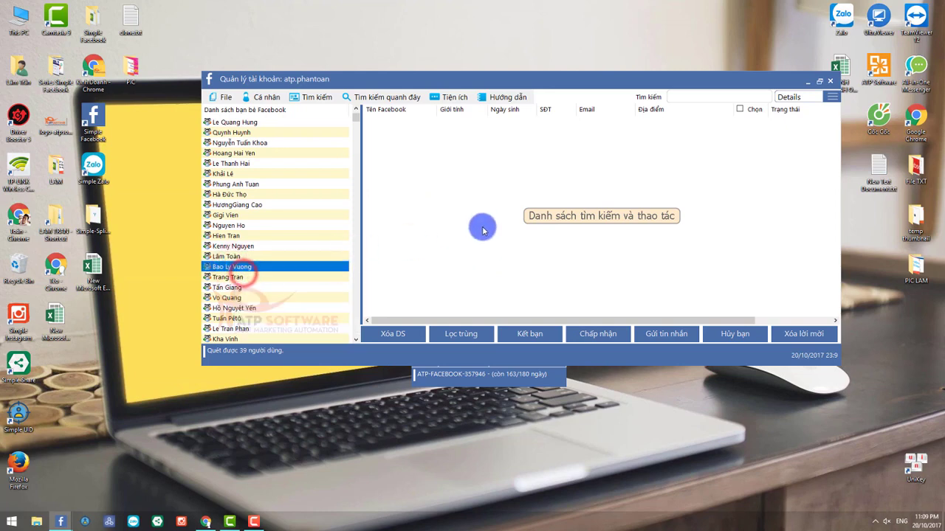
right_click(236, 277)
key(Escape)
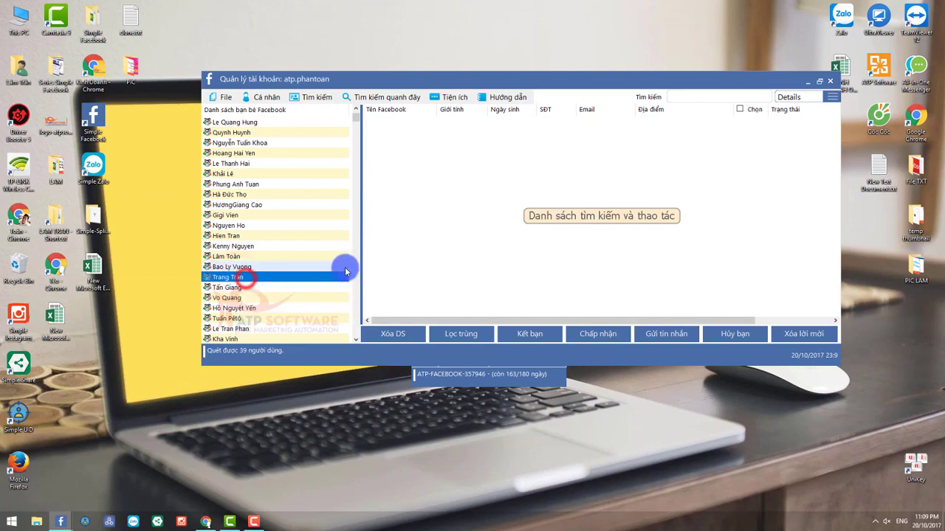
double_click(534, 78)
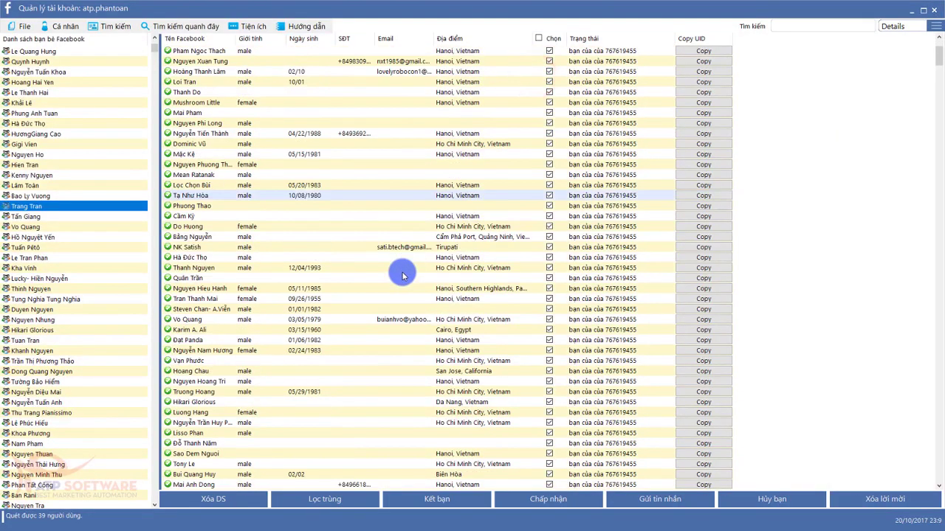
click(402, 273)
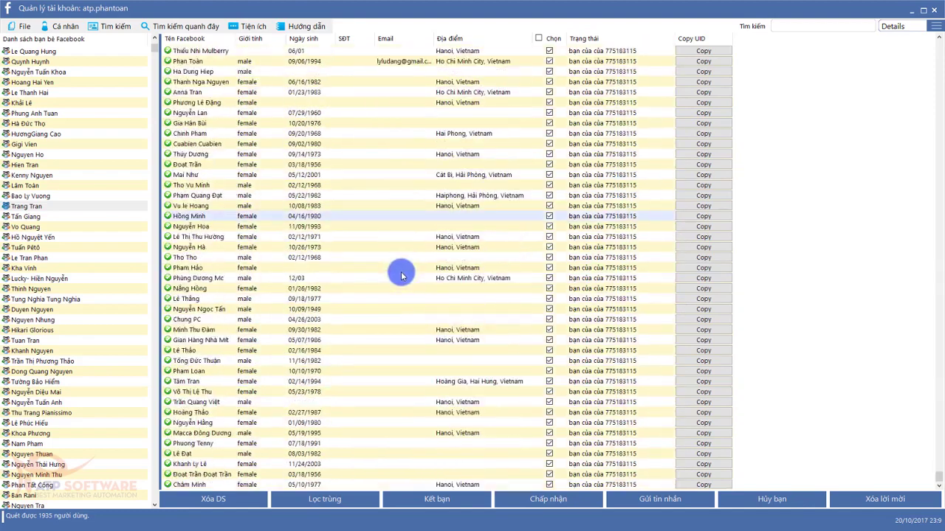
click(402, 275)
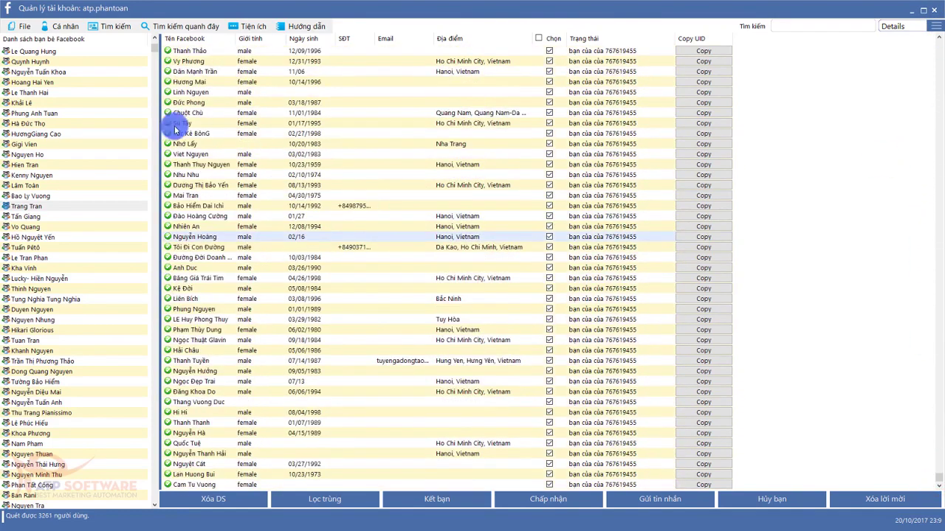
Step: Save the UIDs of the collected users to the Desktop as a text file named "test gửi tin nhắn"
click(22, 25)
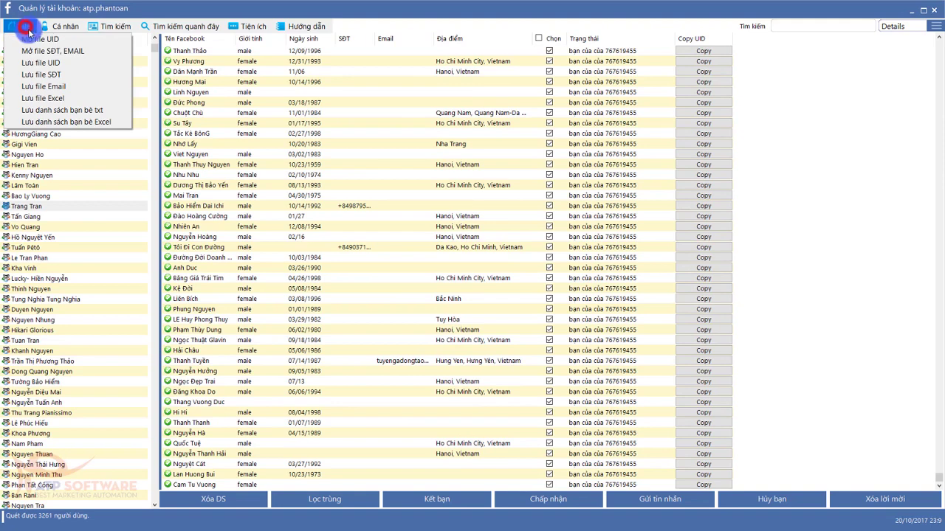
click(53, 66)
click(31, 55)
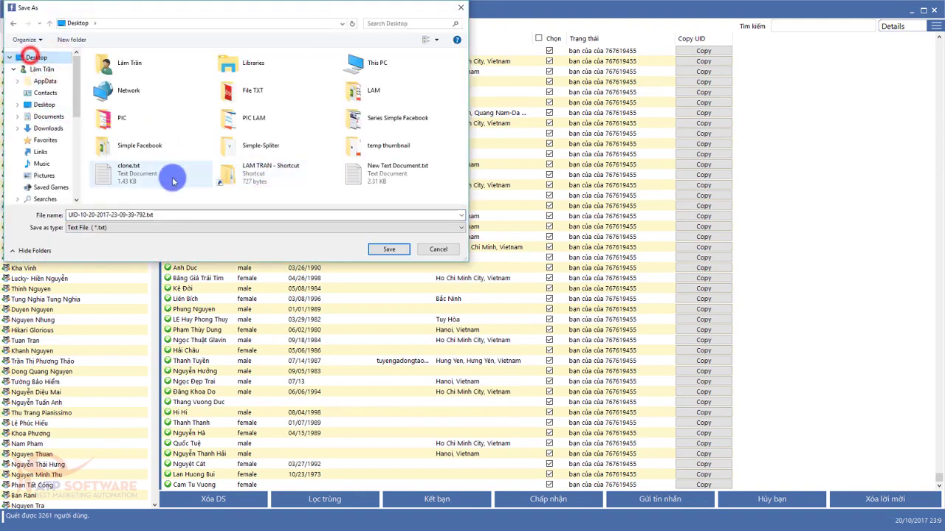
click(172, 214)
text(test)
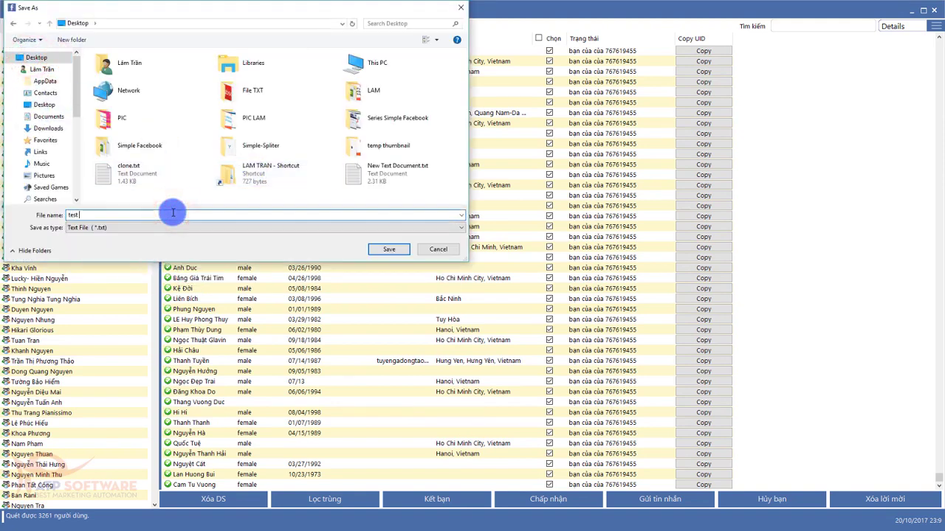
text( gửi tin nh)
key(Return)
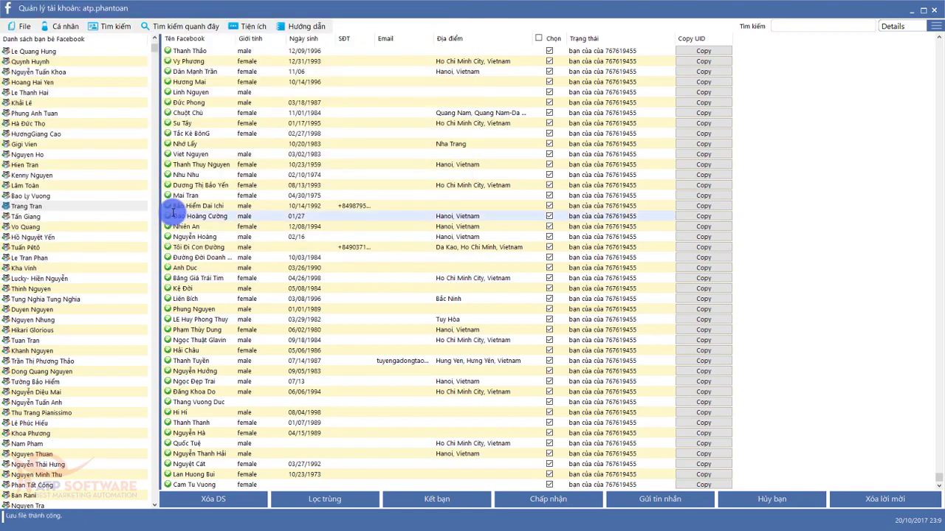
Step: Minimise the account window, look through the saved file "test gửi tin nhắn.txt" in Notepad and close it
double_click(728, 13)
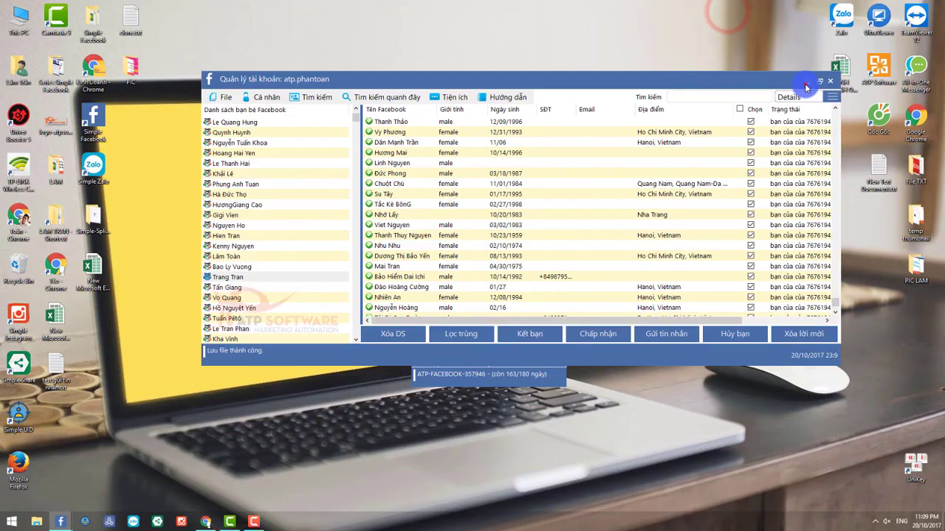
click(807, 82)
double_click(67, 360)
click(462, 245)
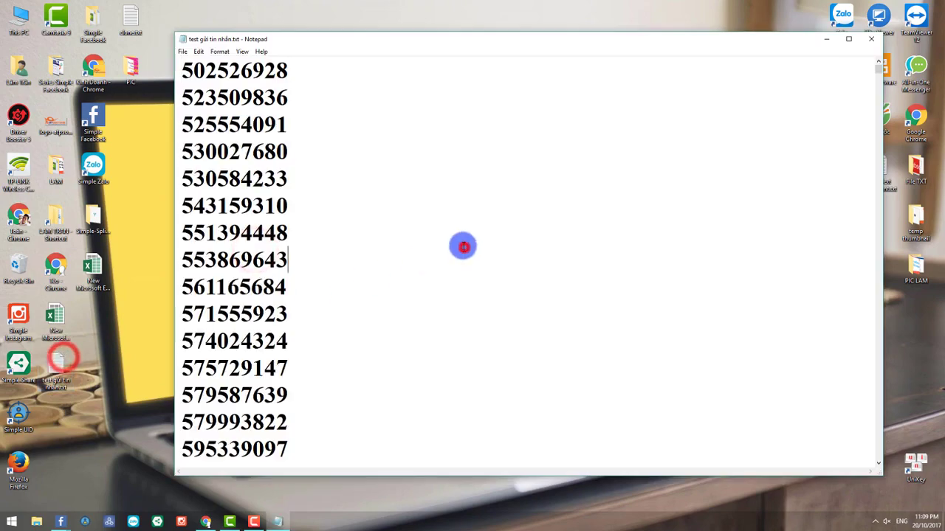
scroll(464, 247, down, 6)
click(862, 41)
right_click(336, 208)
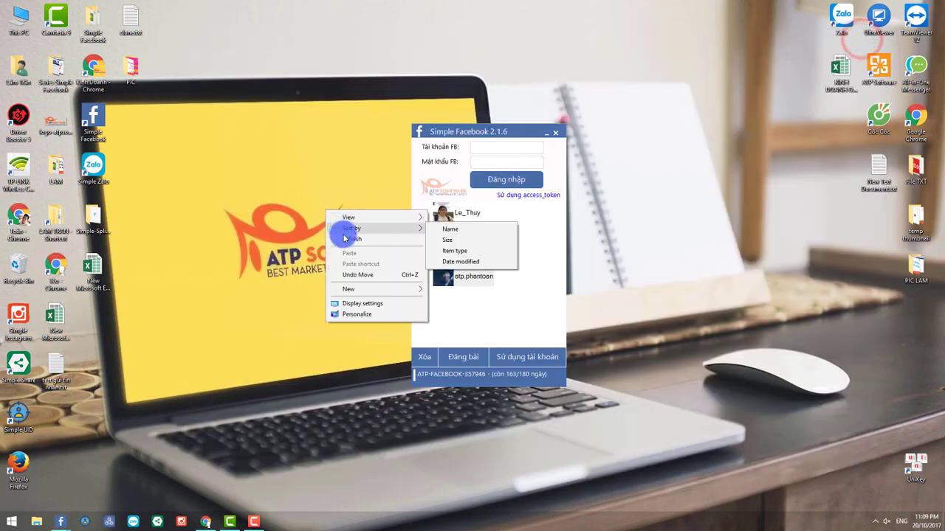
click(346, 247)
Step: Reopen the saved UID file from the desktop, check its list of UIDs again and close Notepad
double_click(64, 367)
click(475, 261)
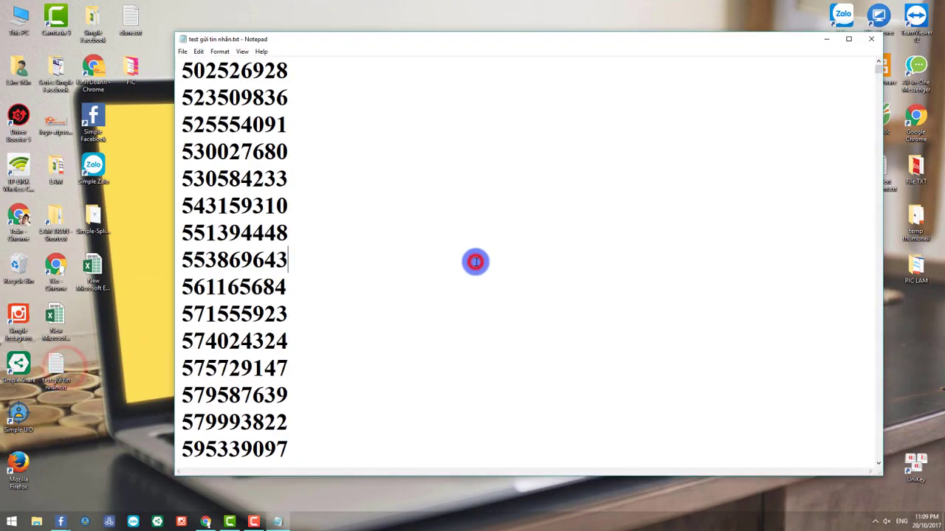
scroll(475, 261, down, 3)
scroll(476, 263, up, 3)
scroll(476, 263, down, 4)
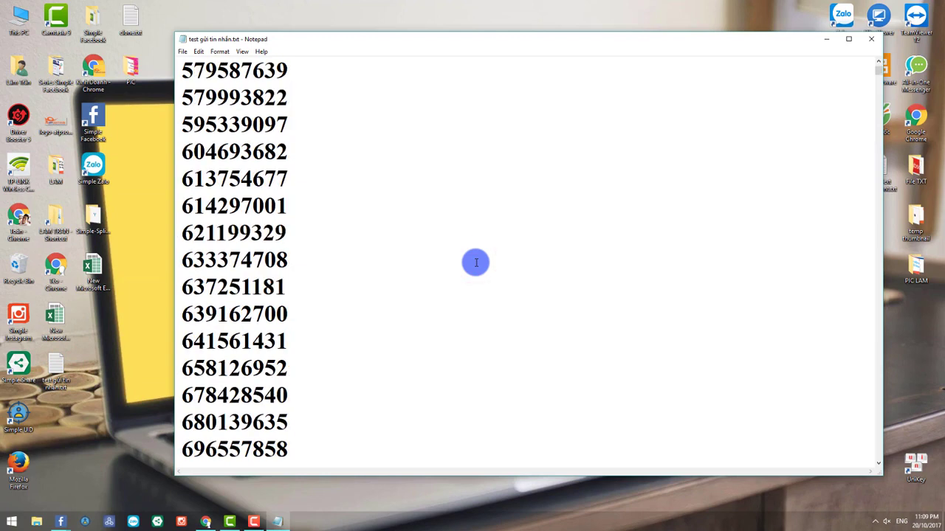
scroll(476, 263, up, 4)
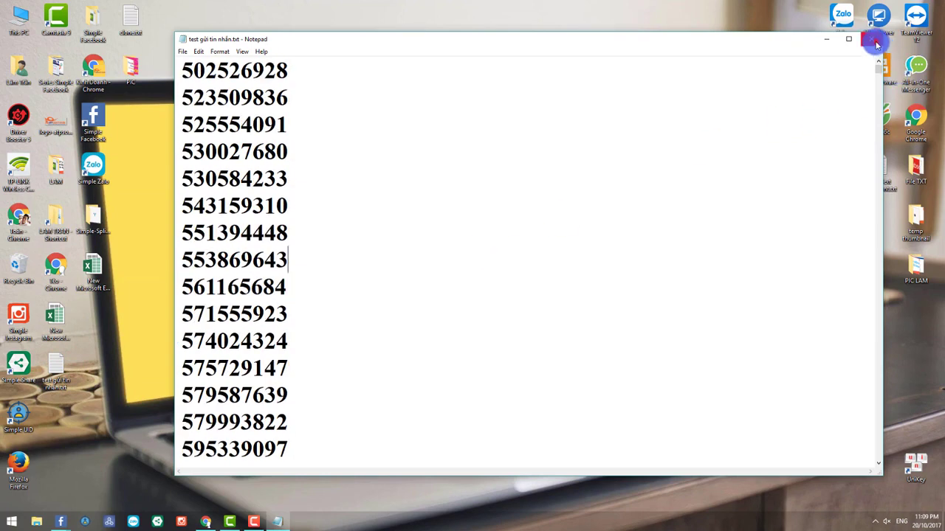
click(876, 44)
right_click(190, 309)
click(201, 334)
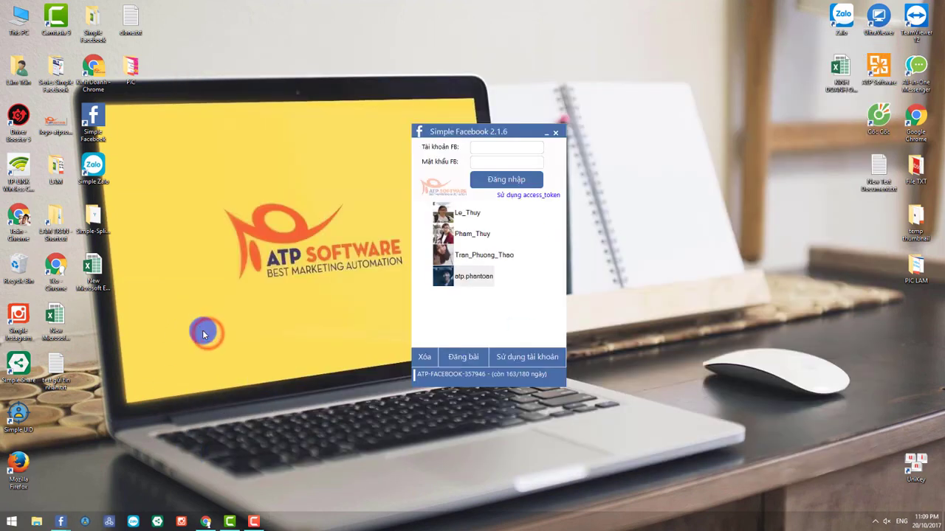
Step: Open a new management window for the last account in Simple Facebook, close the earlier minimised one and maximise the new window
click(444, 277)
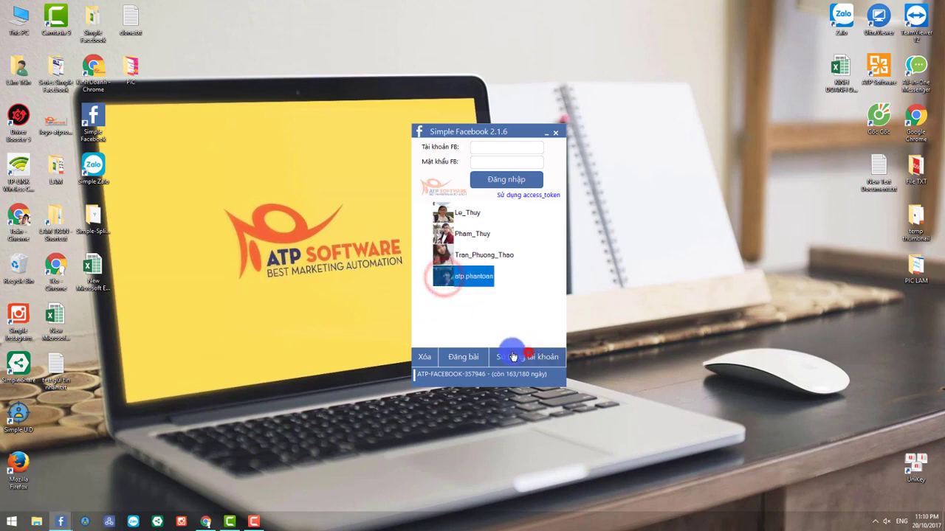
click(513, 357)
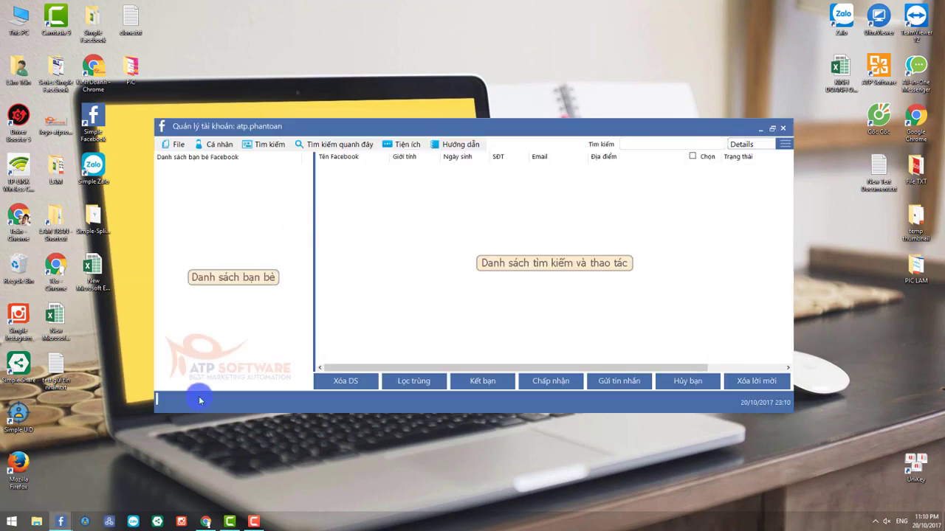
mouse_move(61, 522)
click(143, 447)
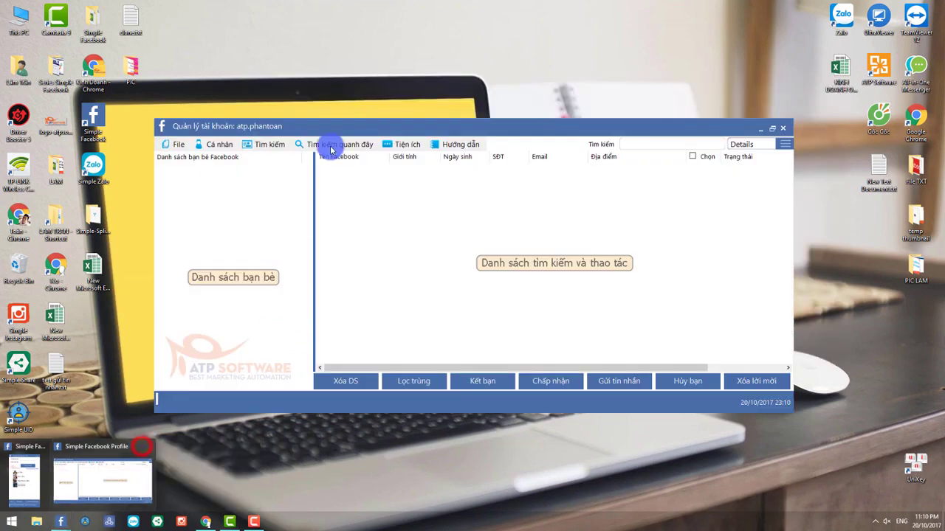
double_click(354, 122)
Step: Load the saved UIDs from "test gửi tin nhắn.txt" on the Desktop into the account's working list, keeping the account window maximised
click(24, 27)
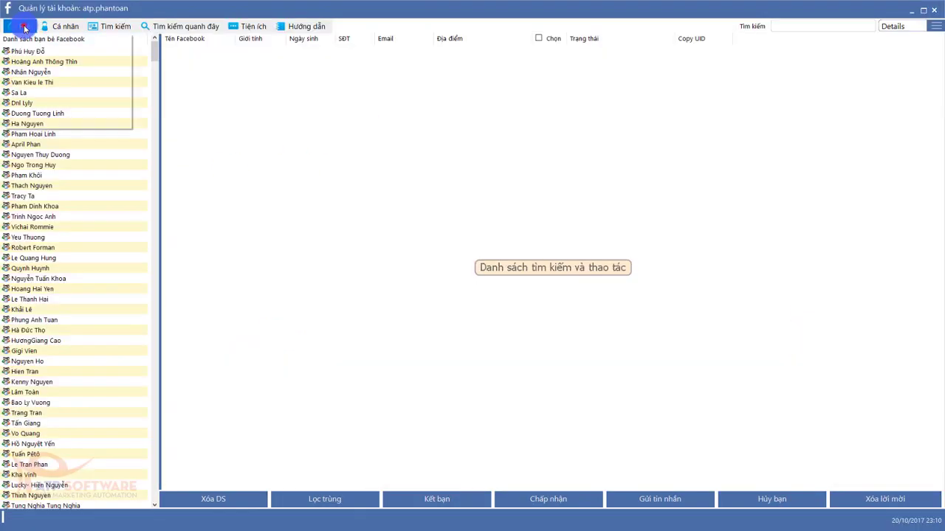
click(32, 41)
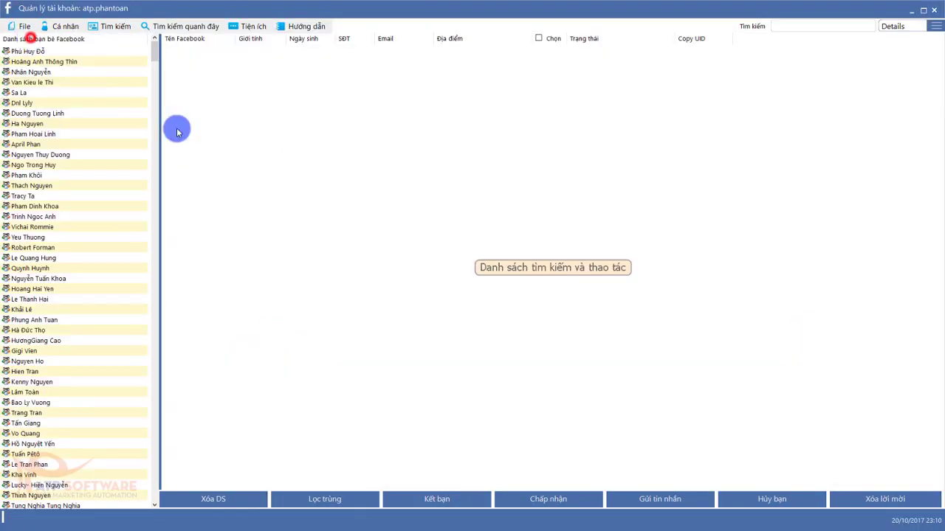
click(265, 213)
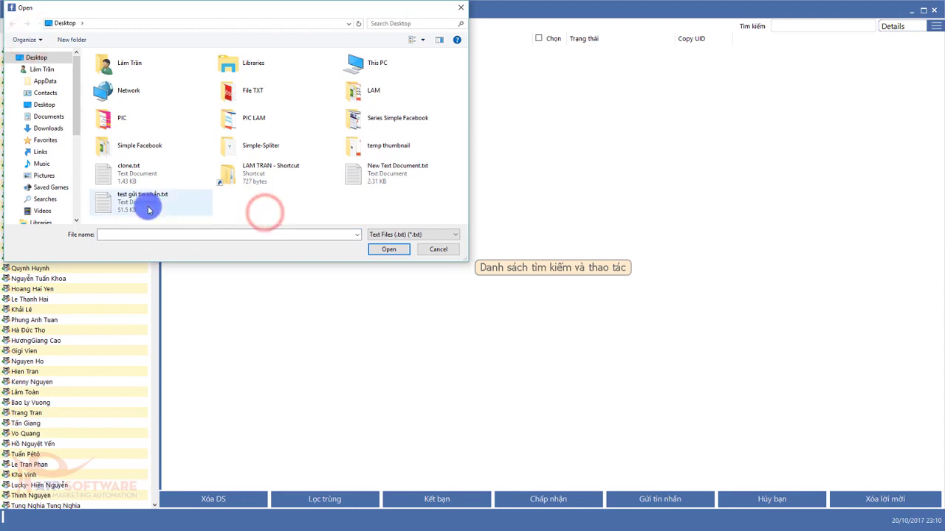
double_click(148, 199)
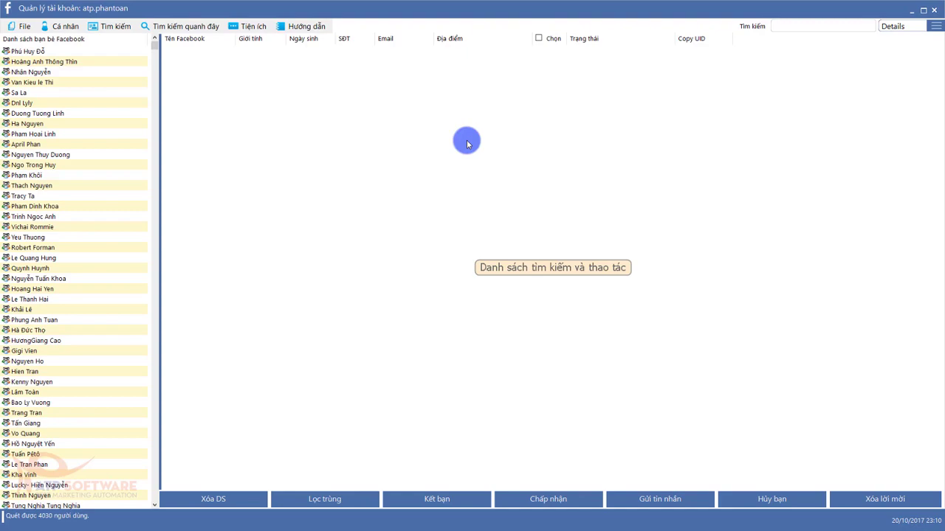
double_click(539, 9)
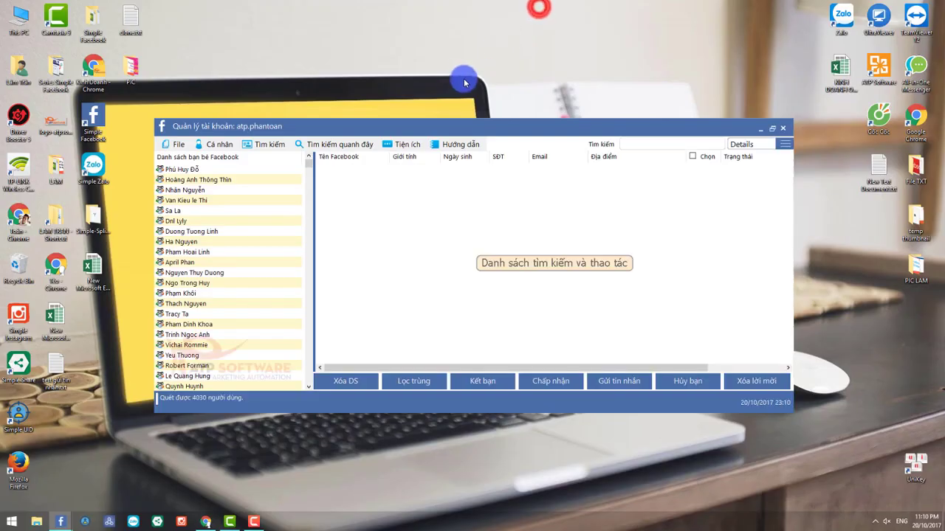
double_click(510, 131)
Step: Look through the users loaded from the file, from the end of the list back to its beginning
click(401, 167)
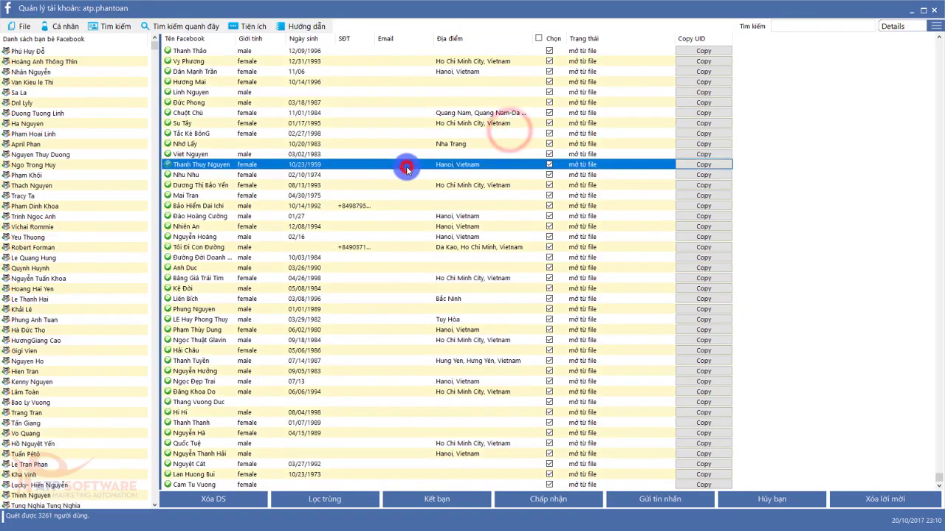
scroll(405, 171, up, 6)
scroll(410, 176, up, 6)
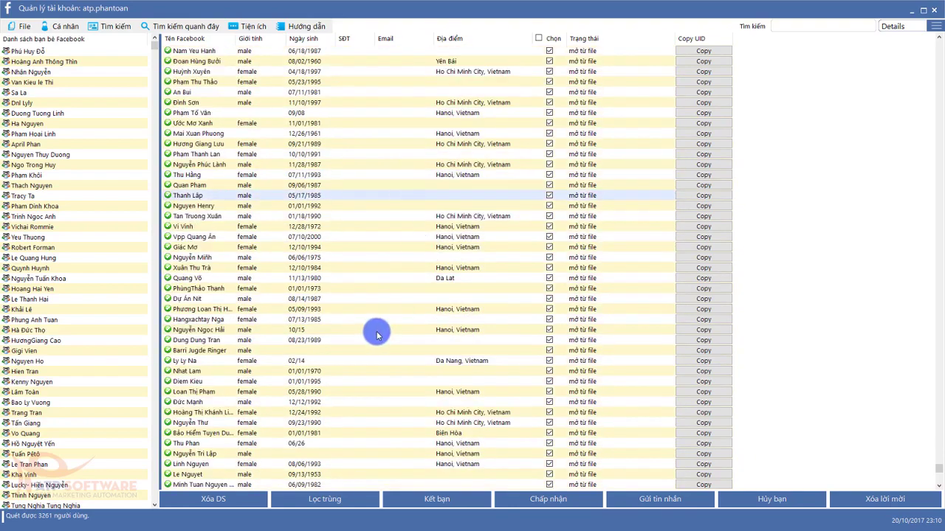
scroll(257, 386, down, 5)
scroll(298, 338, up, 5)
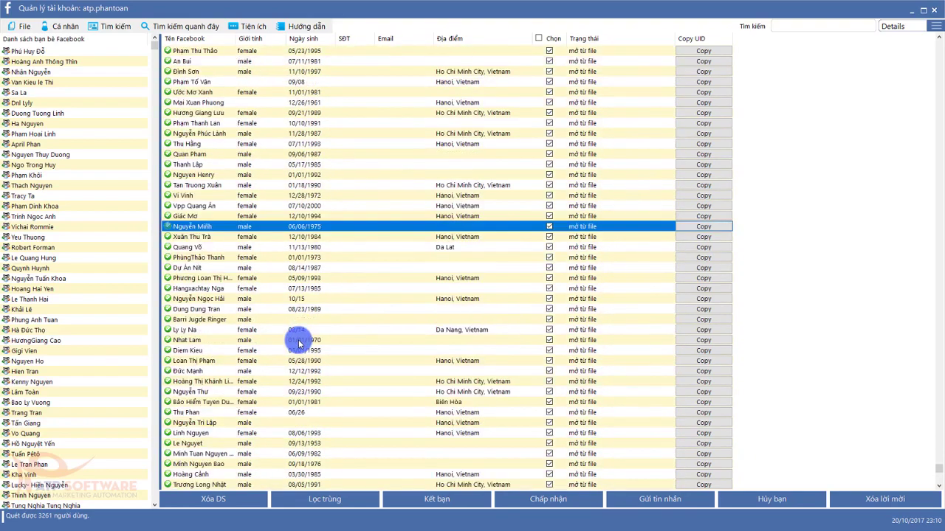
scroll(298, 338, down, 10)
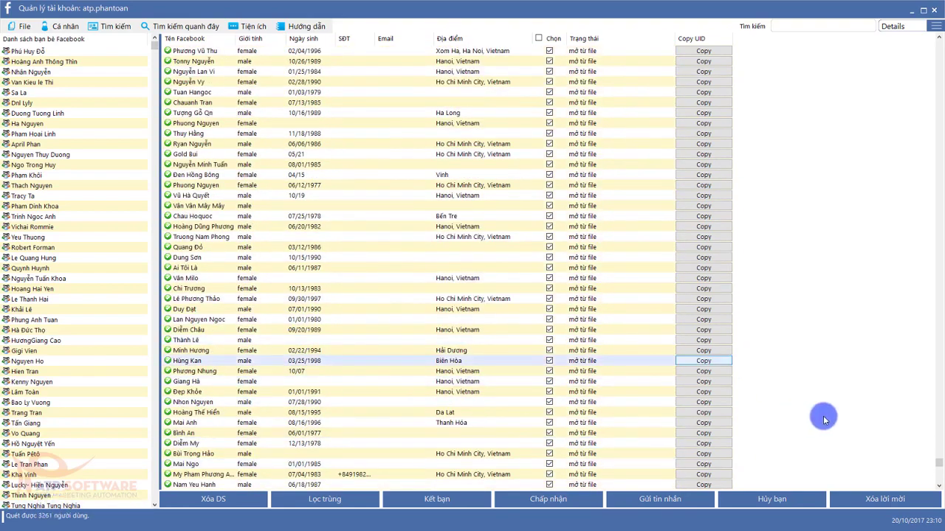
drag(936, 458, 936, 48)
click(504, 206)
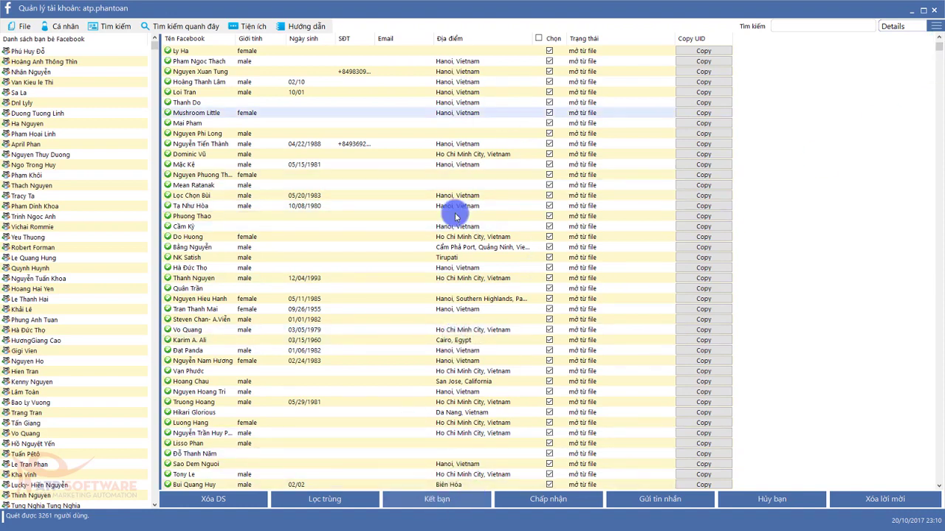
click(637, 500)
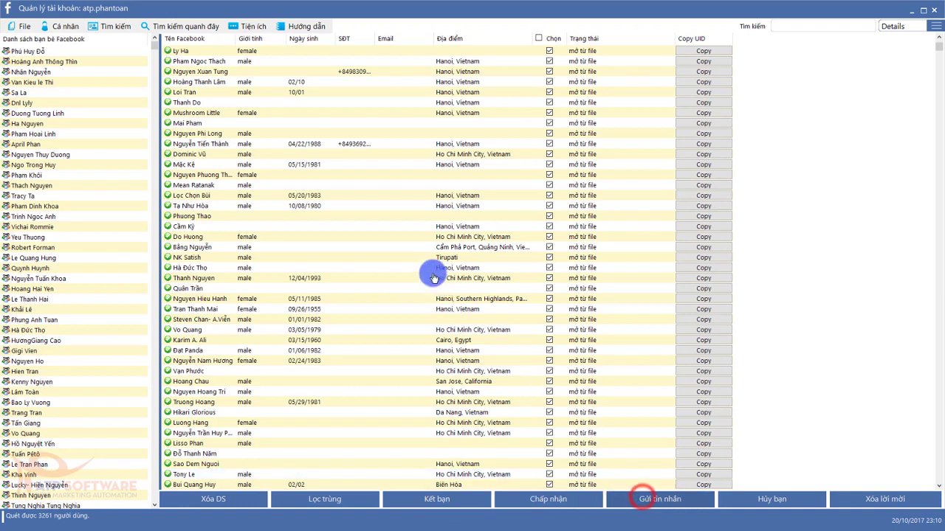
click(443, 234)
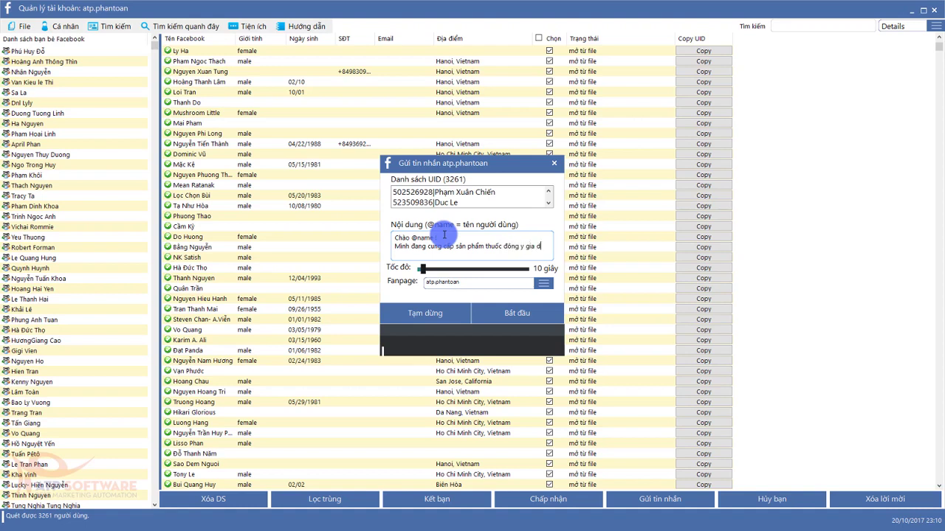
text(ruyền)
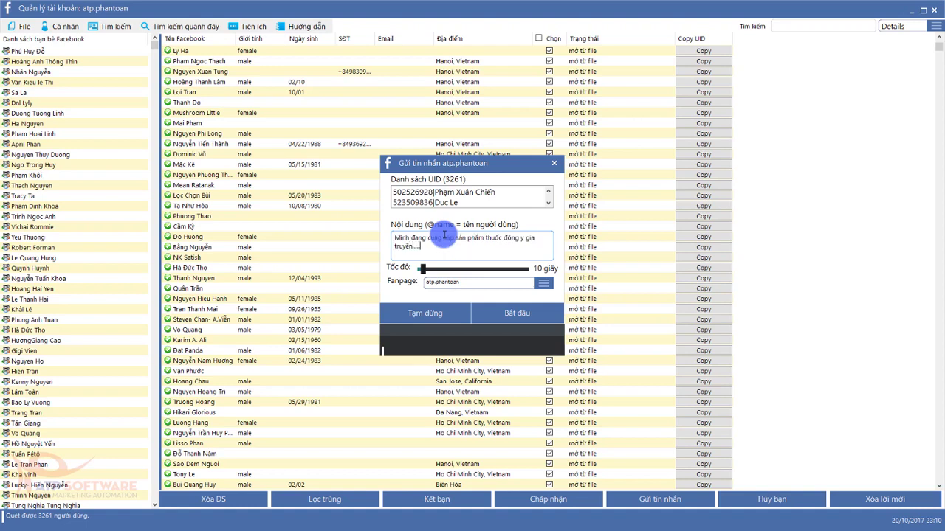
text(....)
key(Return)
key(Return)
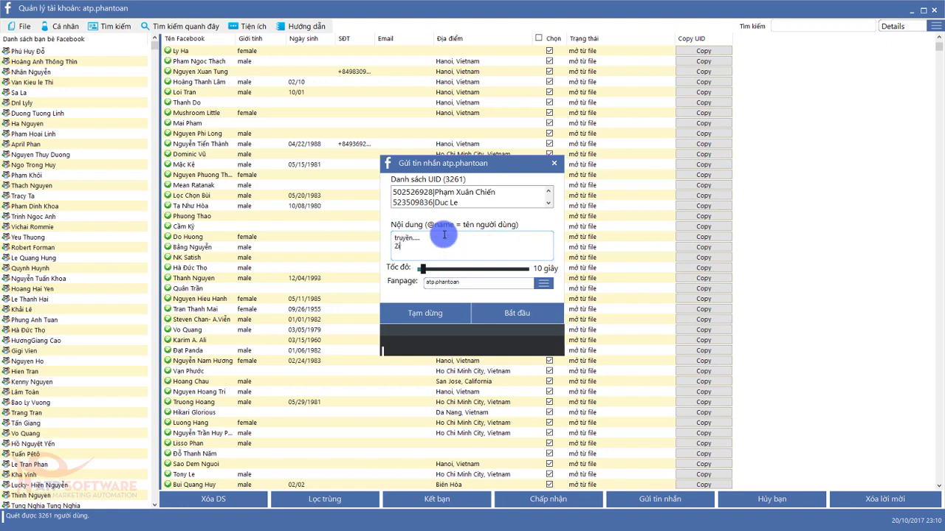
text(Xin lỗi @name vì sự bất tiện này <3)
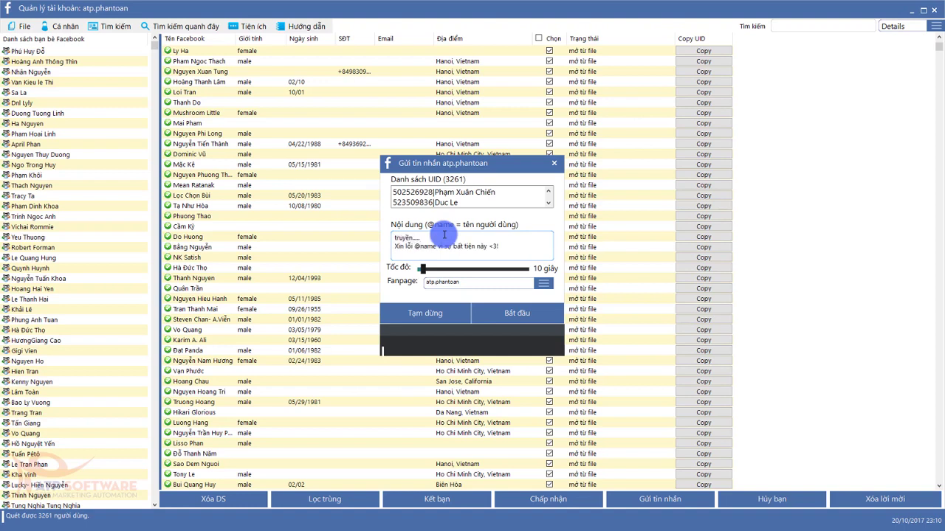
click(520, 248)
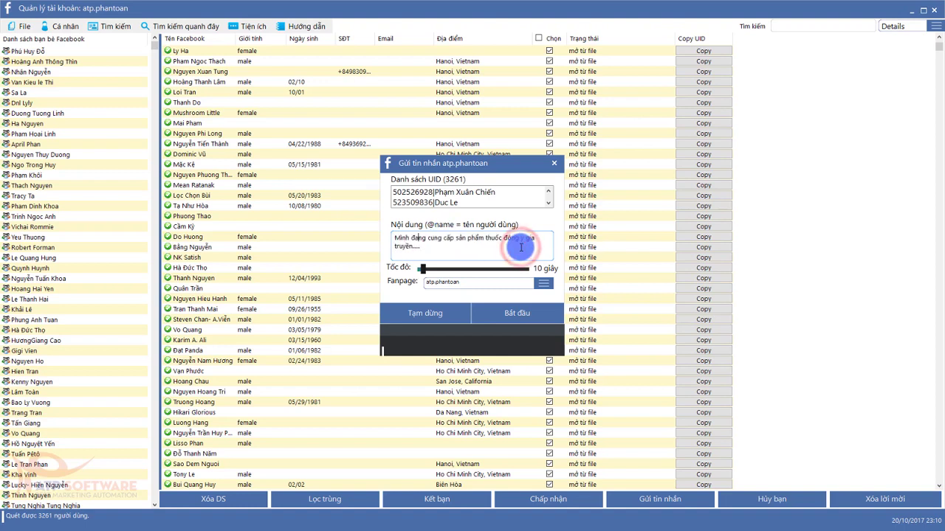
scroll(521, 247, down, 1)
scroll(520, 247, up, 3)
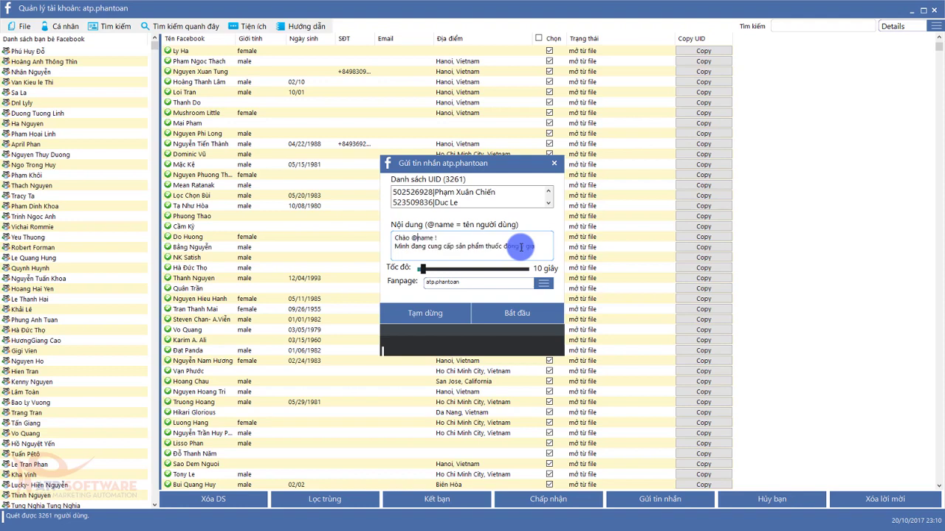
scroll(520, 248, down, 2)
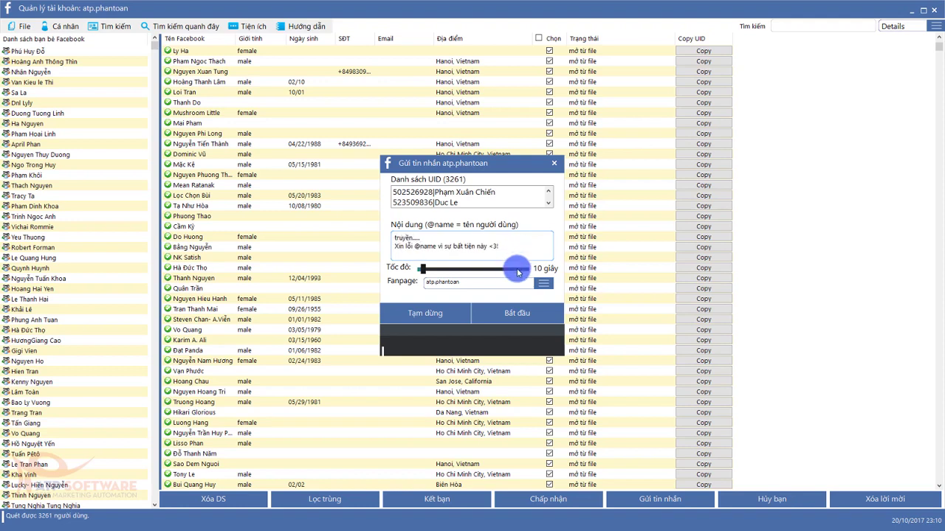
Step: Start sending the composed message to the users loaded from the file and close the messaging window
click(510, 313)
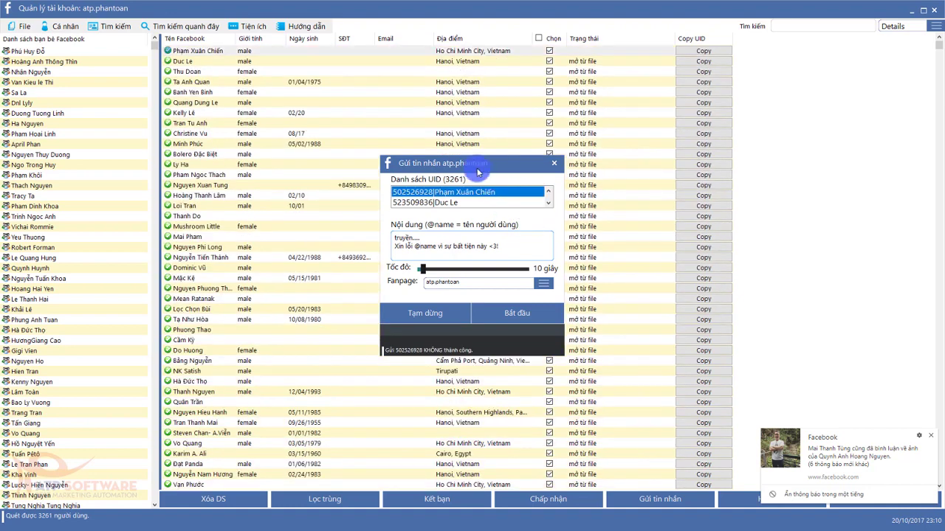
drag(472, 163, 508, 147)
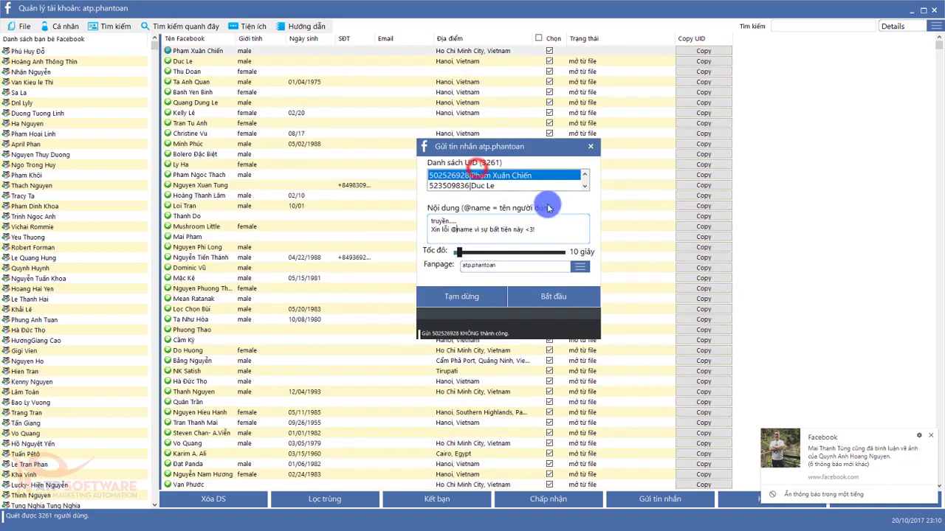
click(591, 149)
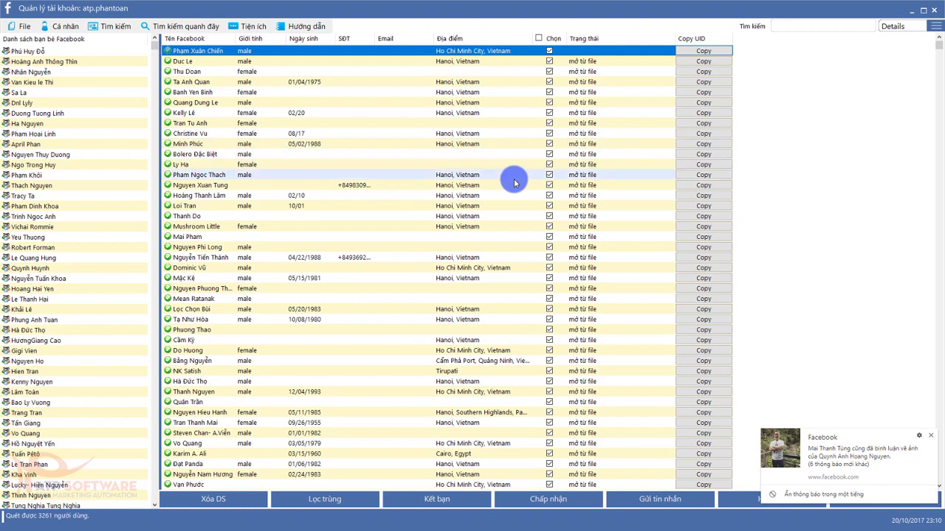